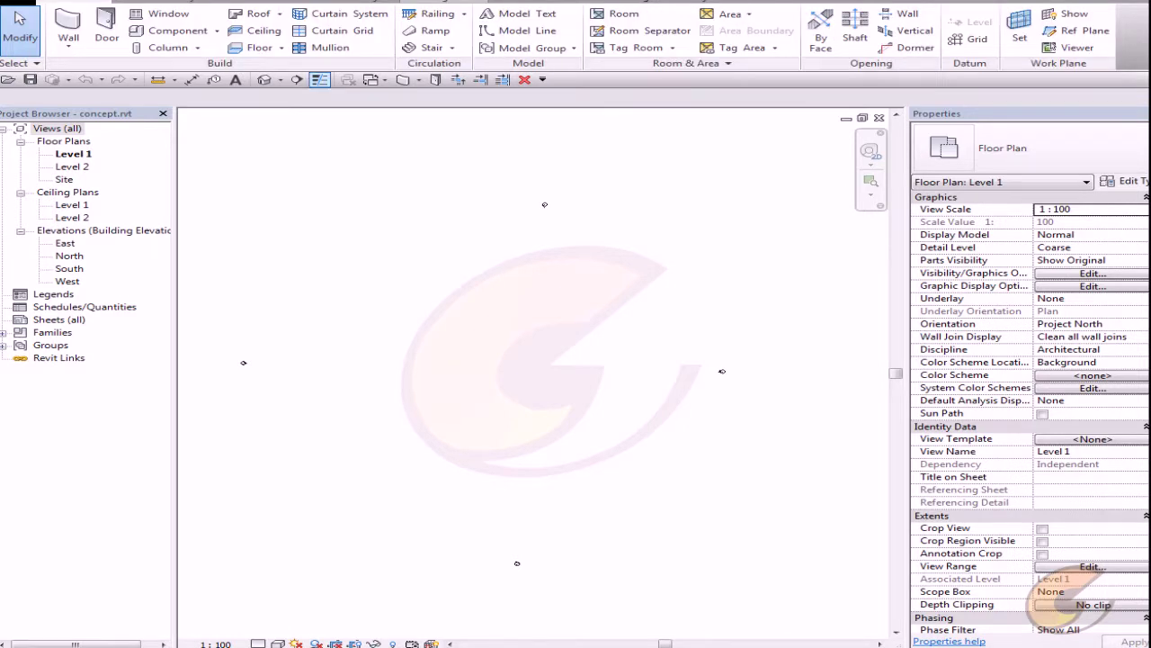
# Load the Param_Tower mass family and place one instance on the Level 1 work plane between the elevation markers
pyautogui.click(444, 2)
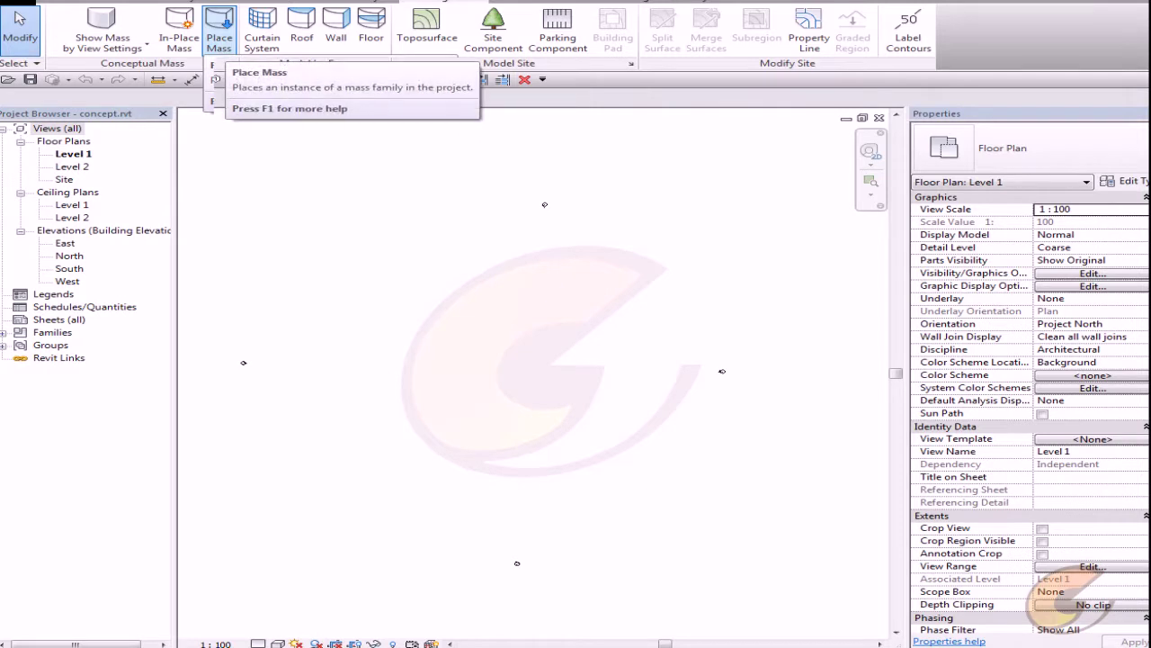
pyautogui.click(218, 31)
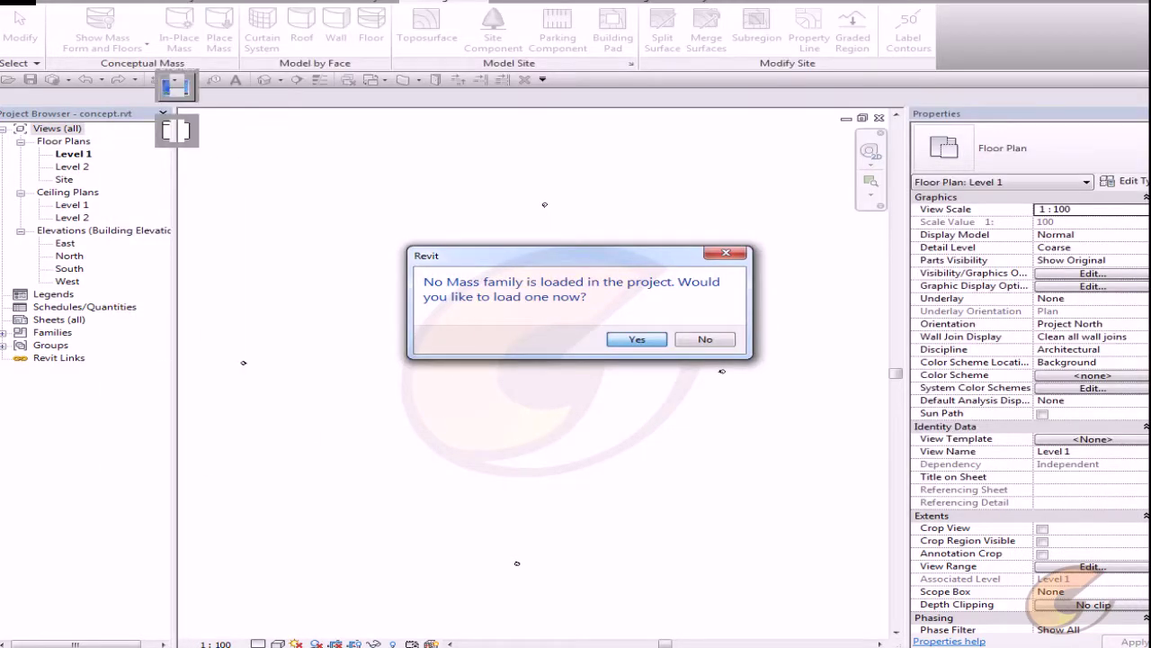
pyautogui.press('Return')
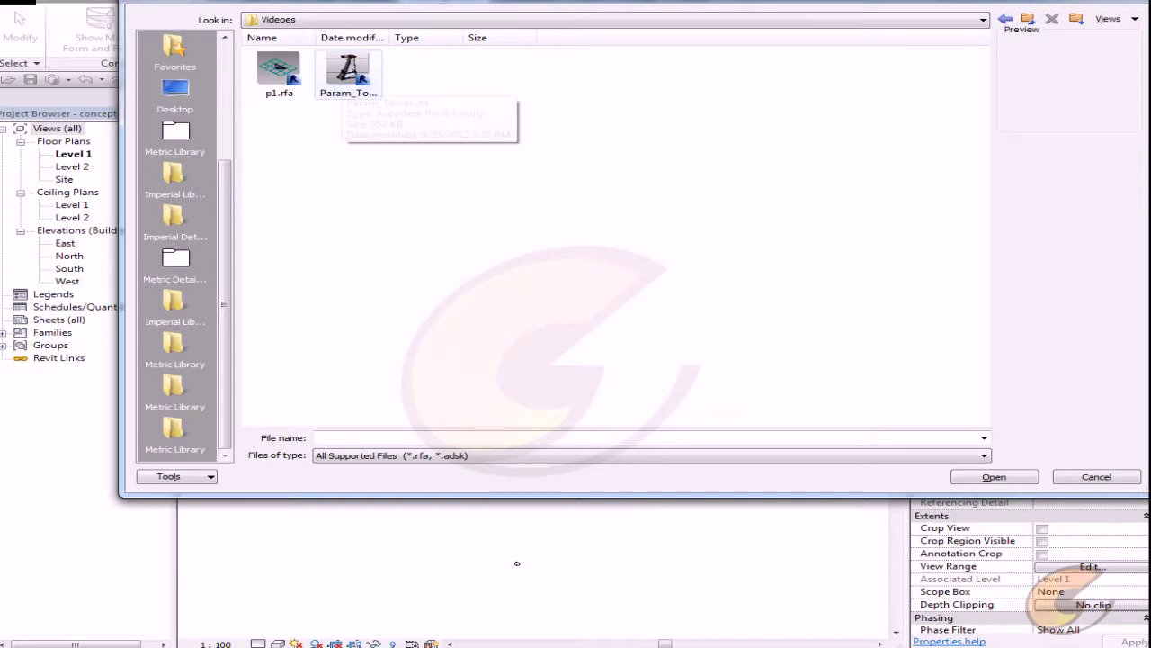
pyautogui.click(348, 80)
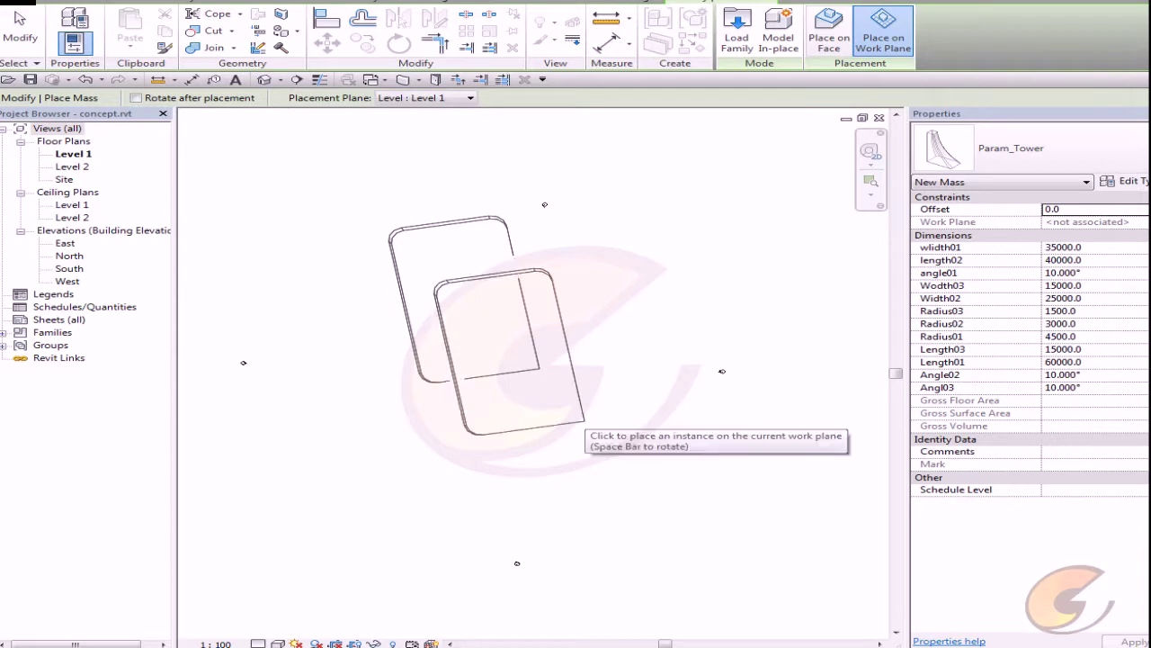
pyautogui.click(459, 313)
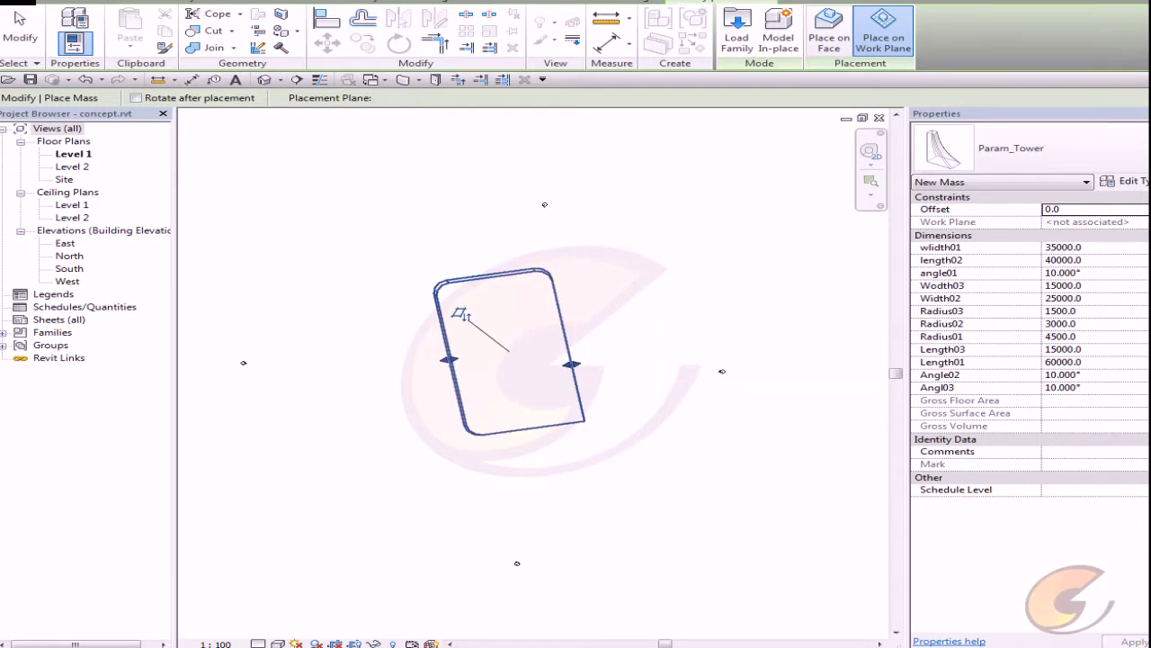
pyautogui.press('Escape')
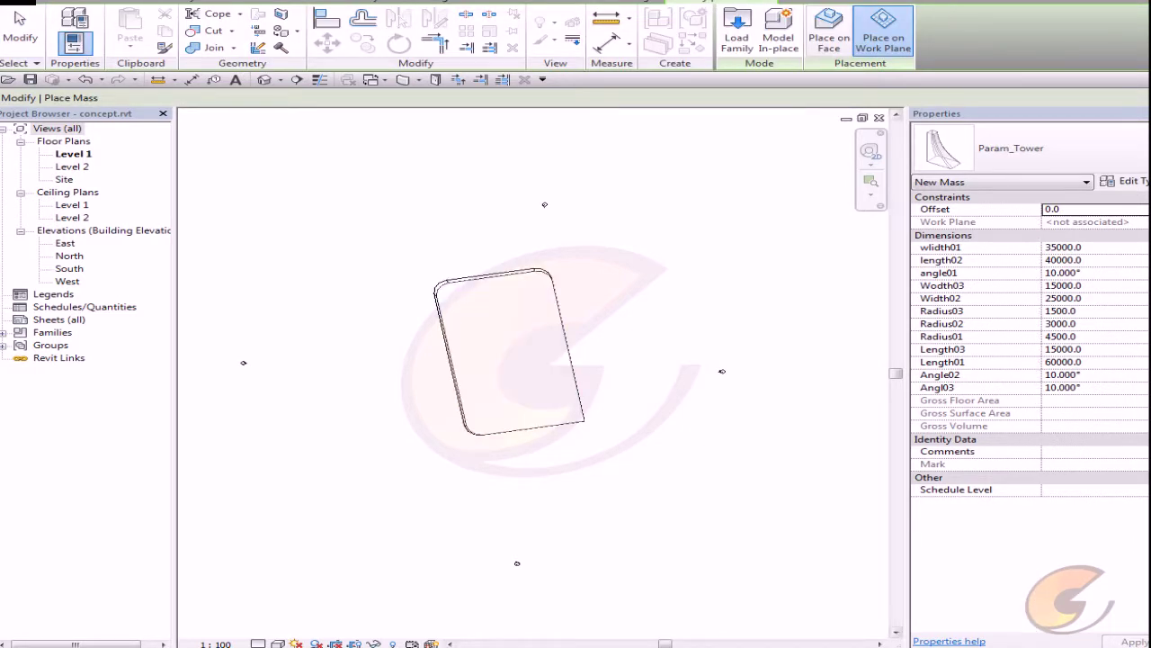
pyautogui.press('Escape')
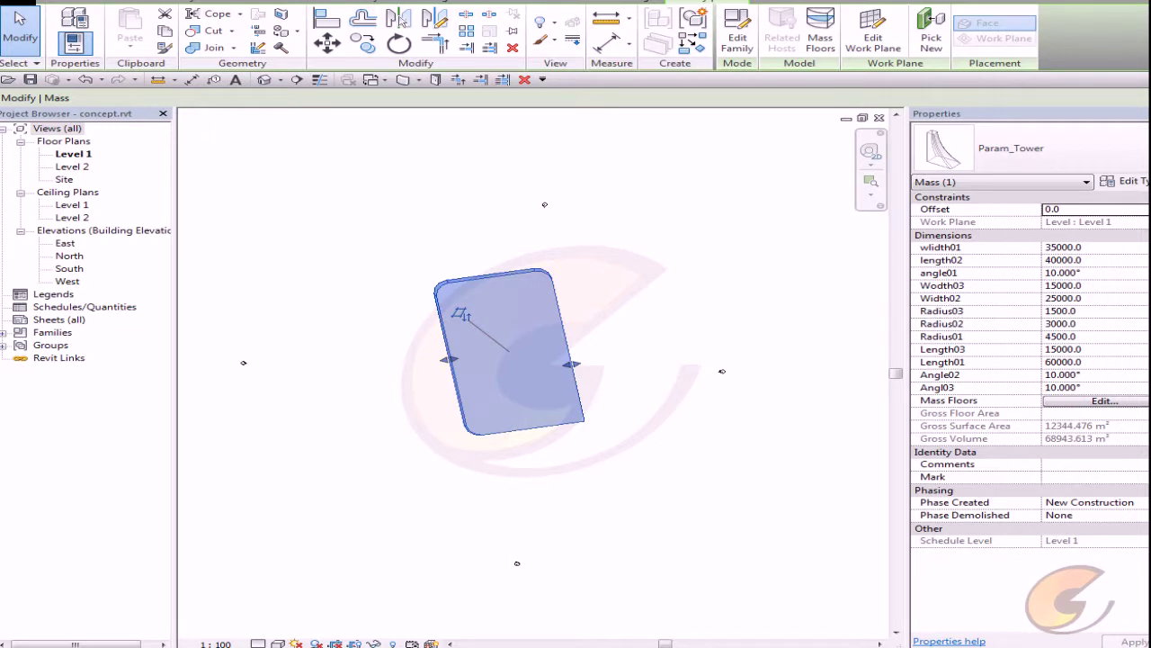
# In the default 3D view, set the tower mass's Length03 parameter to 20 m
pyautogui.click(264, 79)
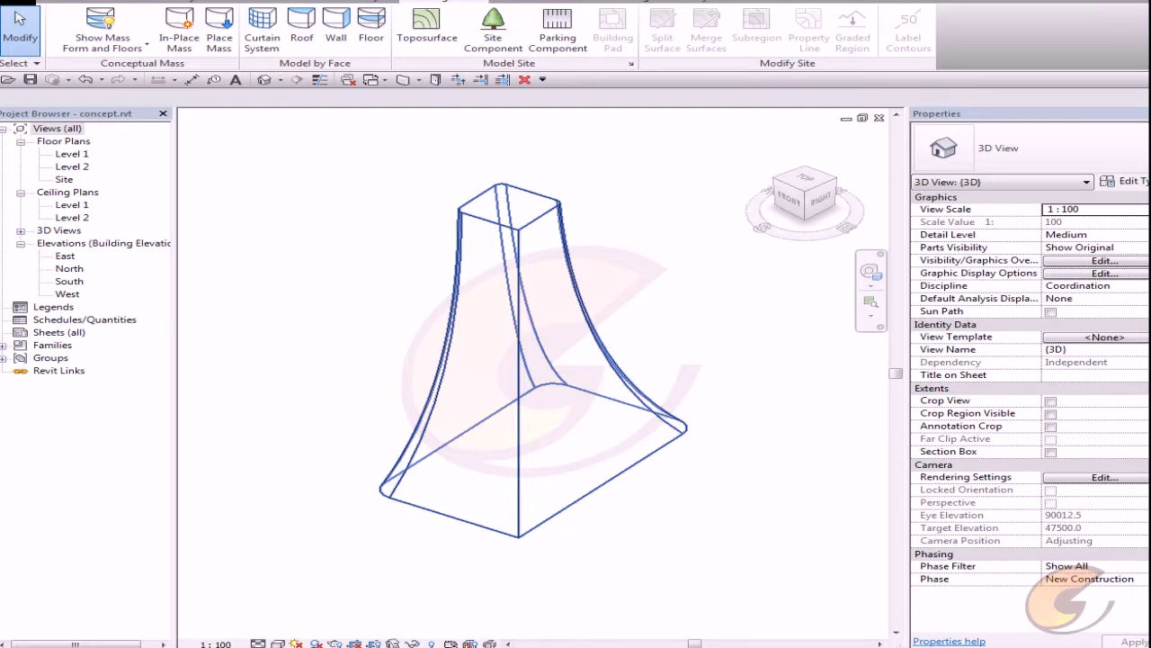
pyautogui.click(518, 360)
pyautogui.click(1079, 349)
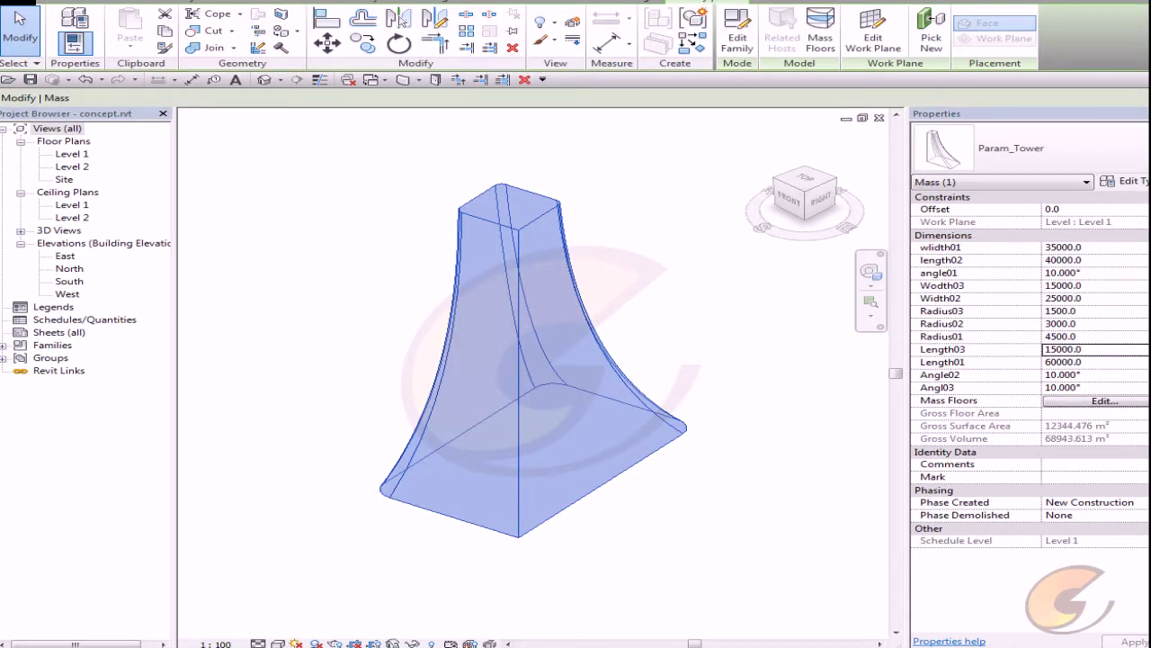
pyautogui.write('2')
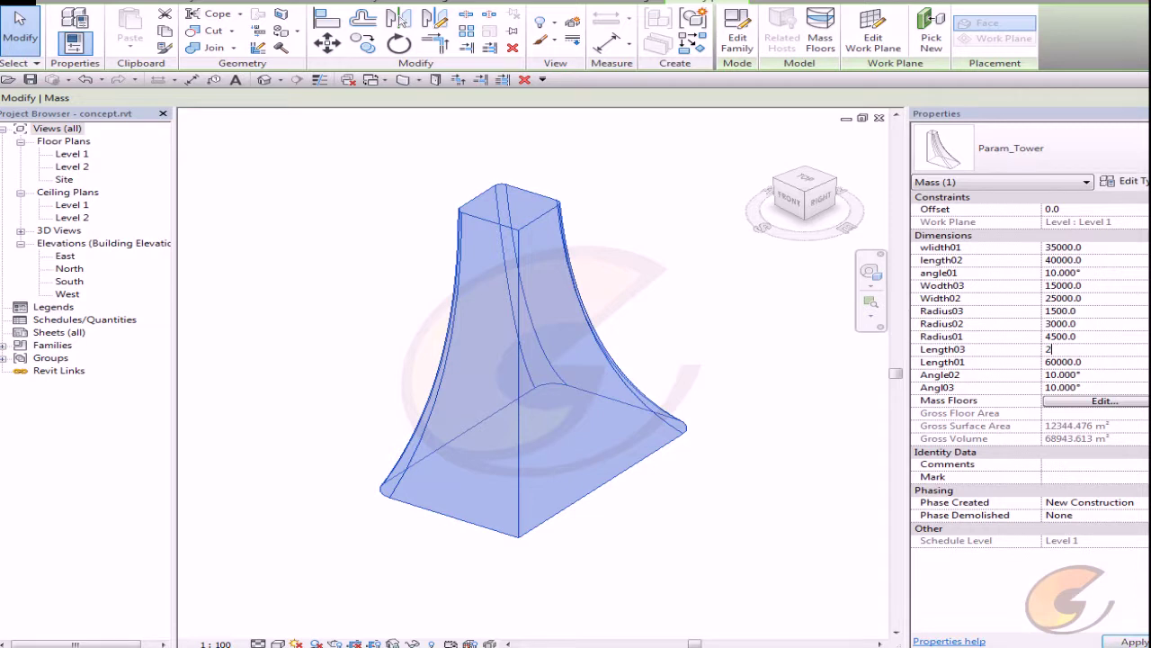
pyautogui.write('0m')
pyautogui.press('Return')
pyautogui.press('Escape')
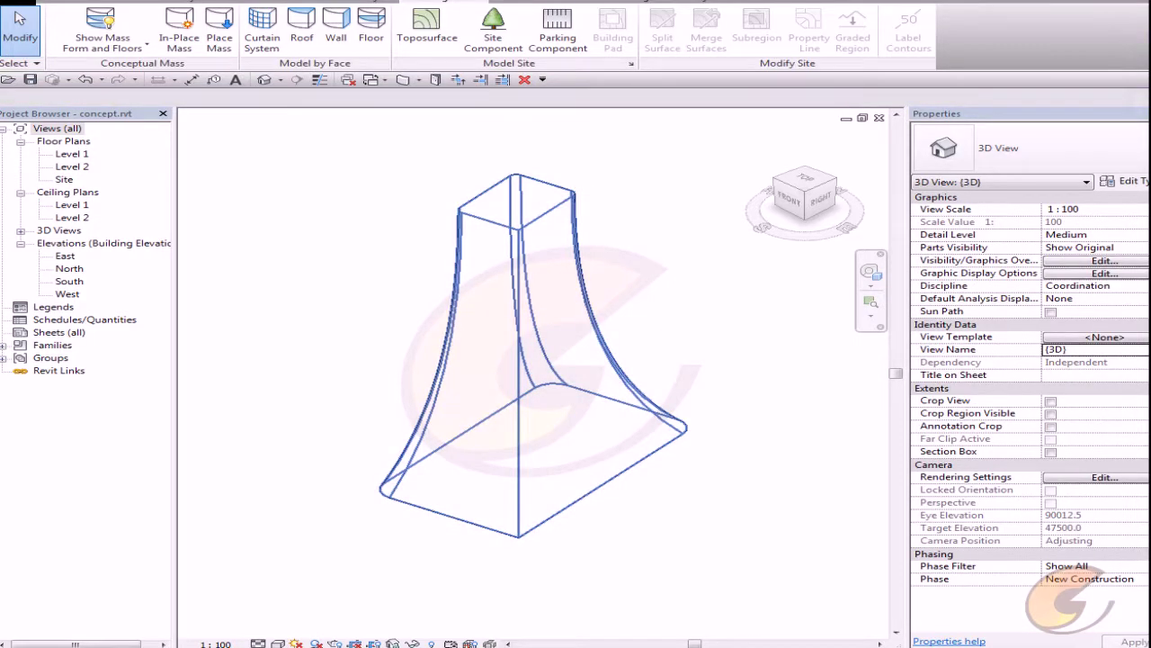
# Set the tower mass's angle01 parameter to 15° and apply it
pyautogui.click(486, 267)
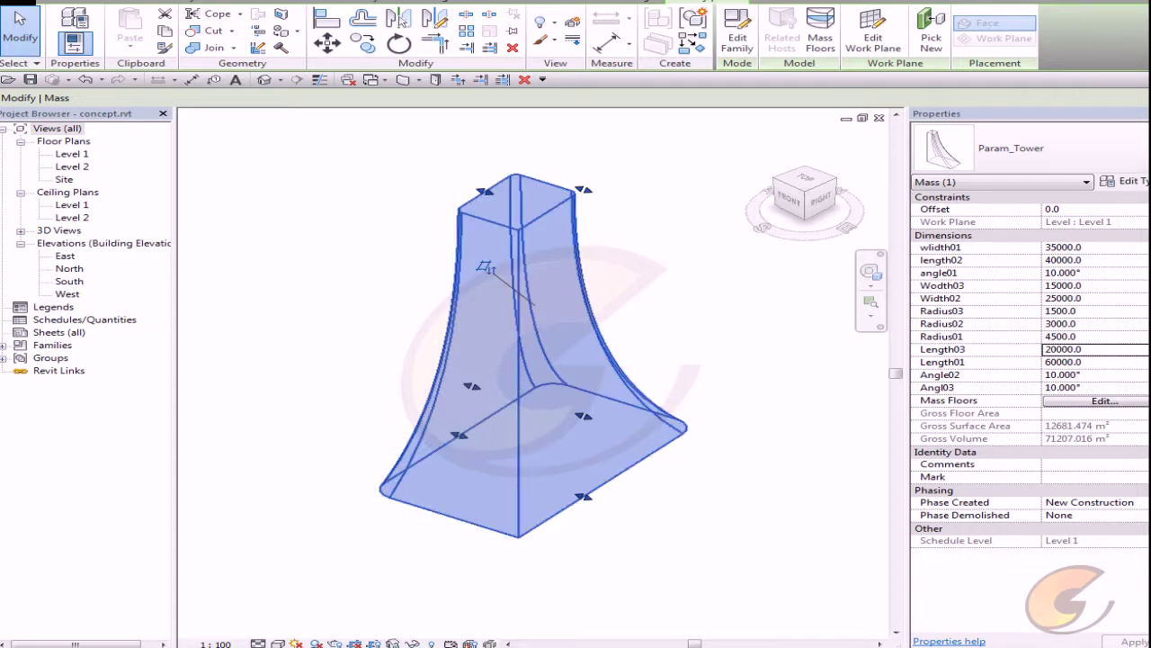
pyautogui.moveTo(1082, 273); pyautogui.dragTo(1045, 273)
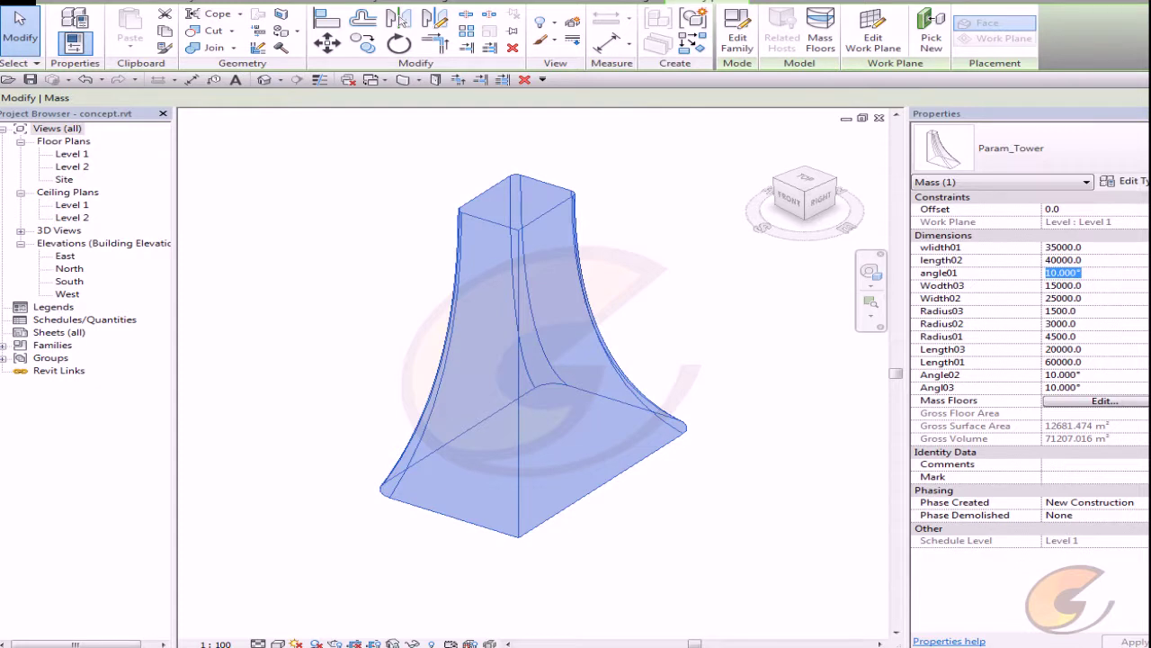
pyautogui.write('1')
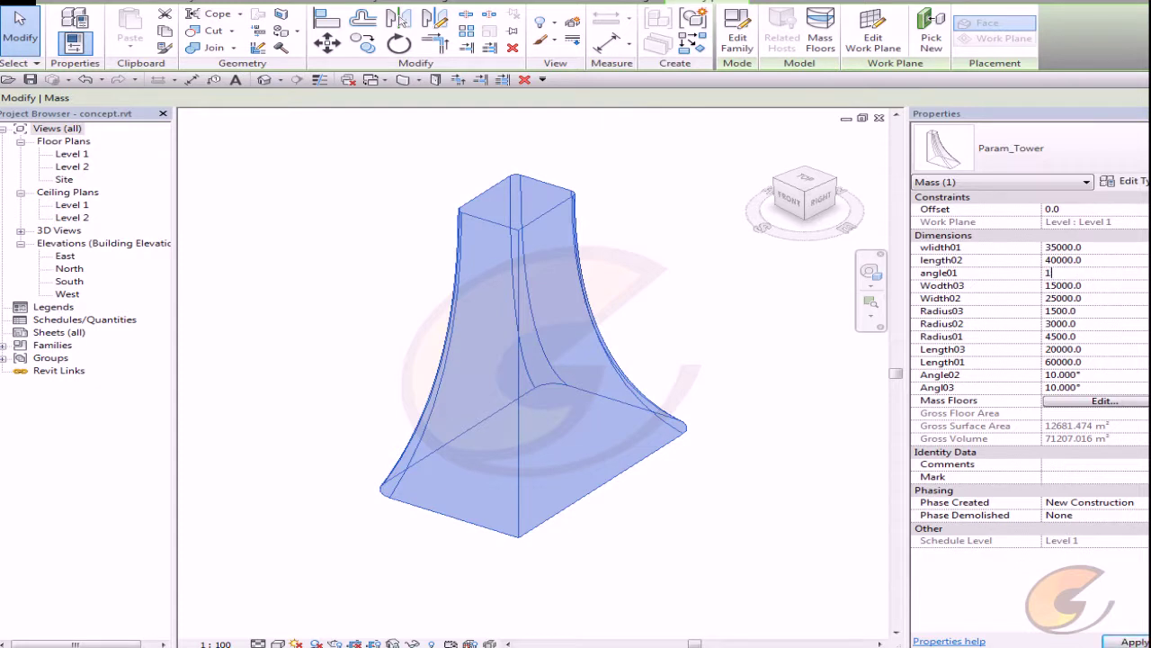
pyautogui.write('5')
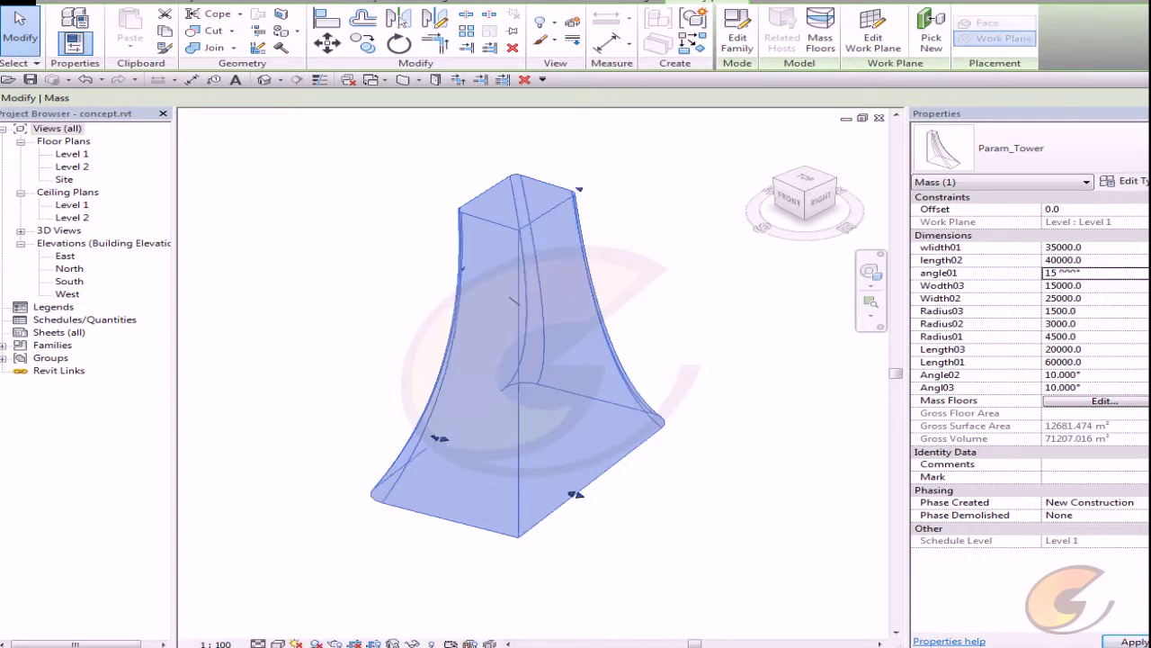
pyautogui.click(1132, 640)
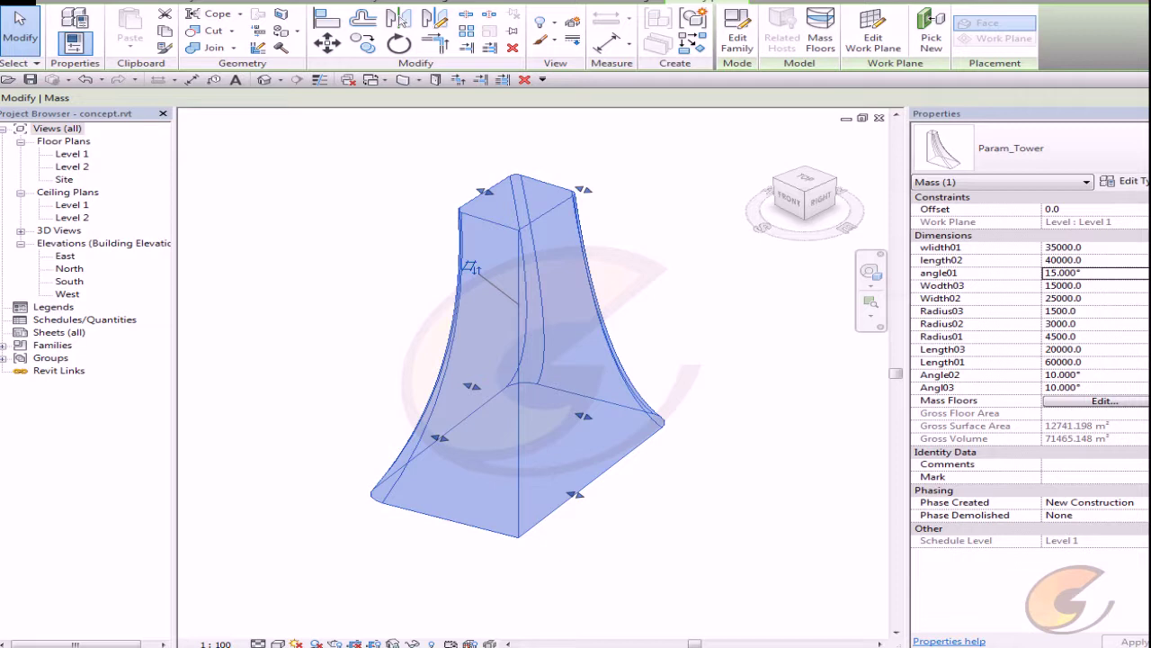
# In the South elevation, extend the Level 1 and Level 2 lines past both sides of the tower's base
pyautogui.doubleClick(69, 281)
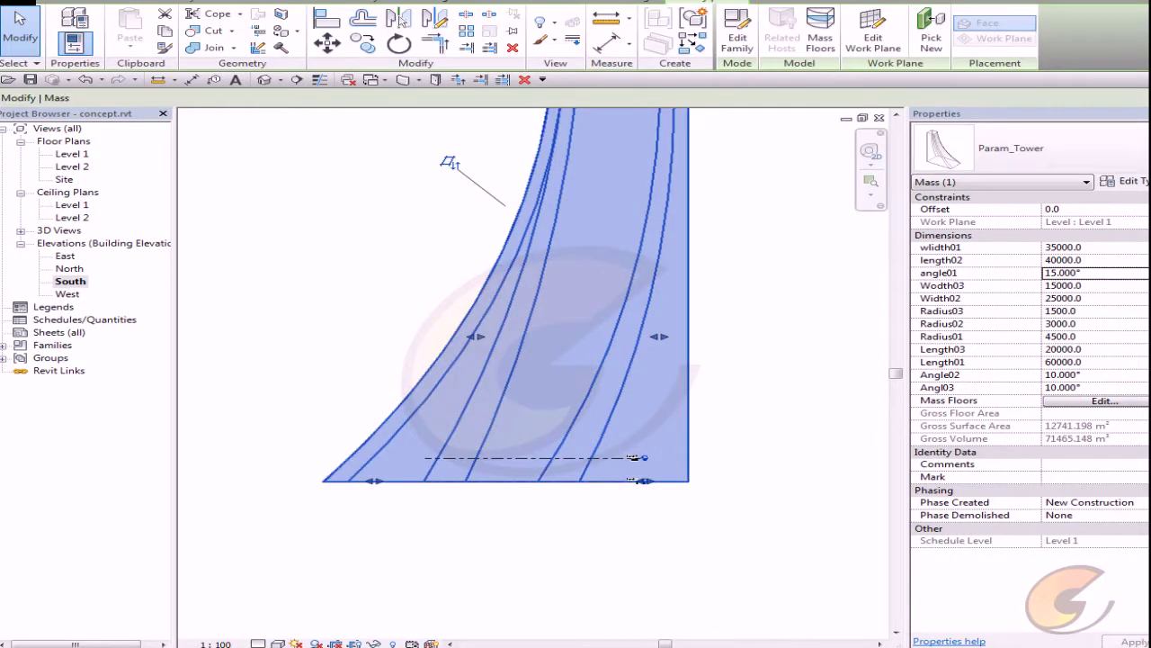
pyautogui.click(450, 458)
pyautogui.moveTo(425, 458); pyautogui.dragTo(281, 458)
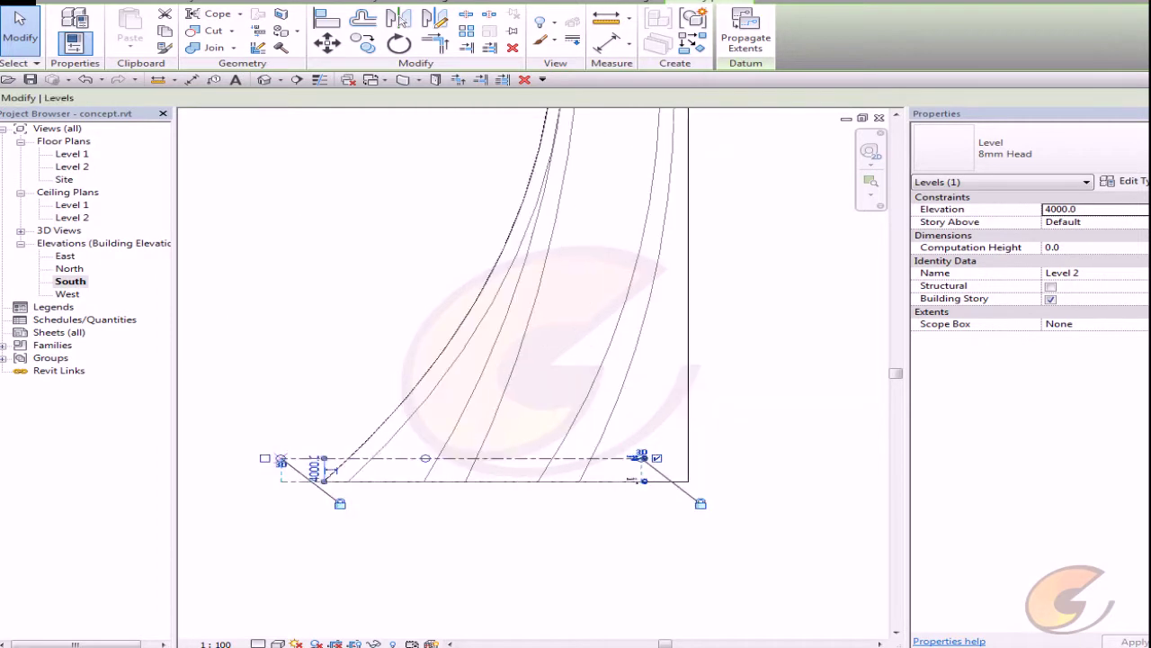
pyautogui.scroll(4, 676, 462)
pyautogui.moveTo(571, 450); pyautogui.dragTo(854, 450)
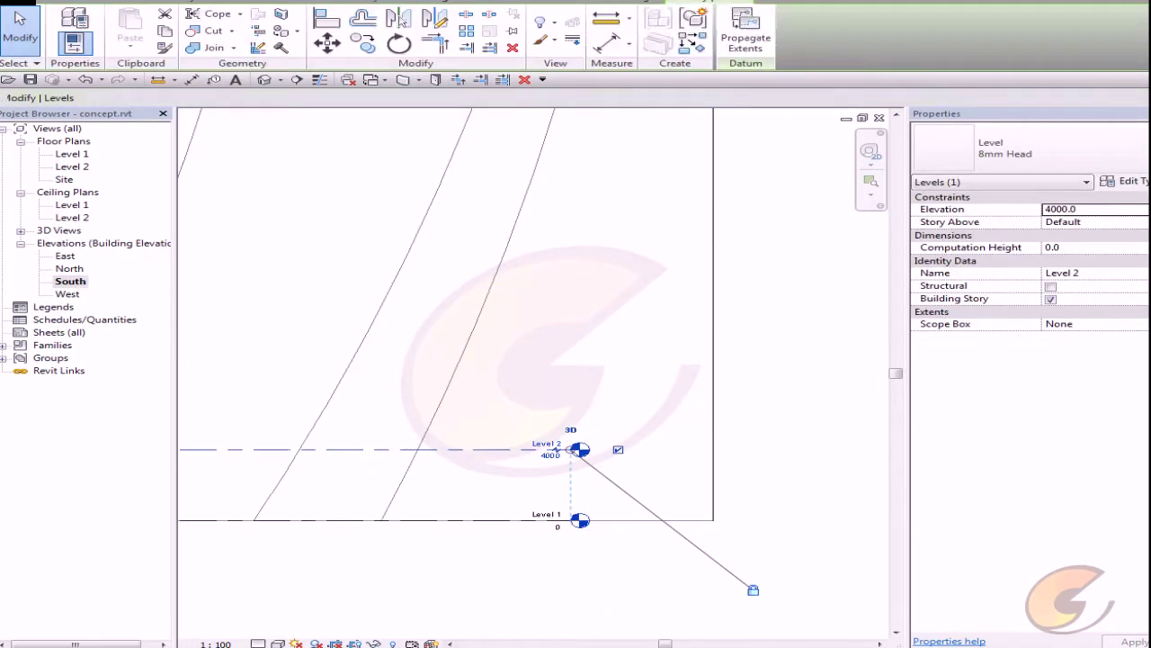
# Set the height of Level 2 above Level 1 to 3000 mm
pyautogui.scroll(-1, 602, 381)
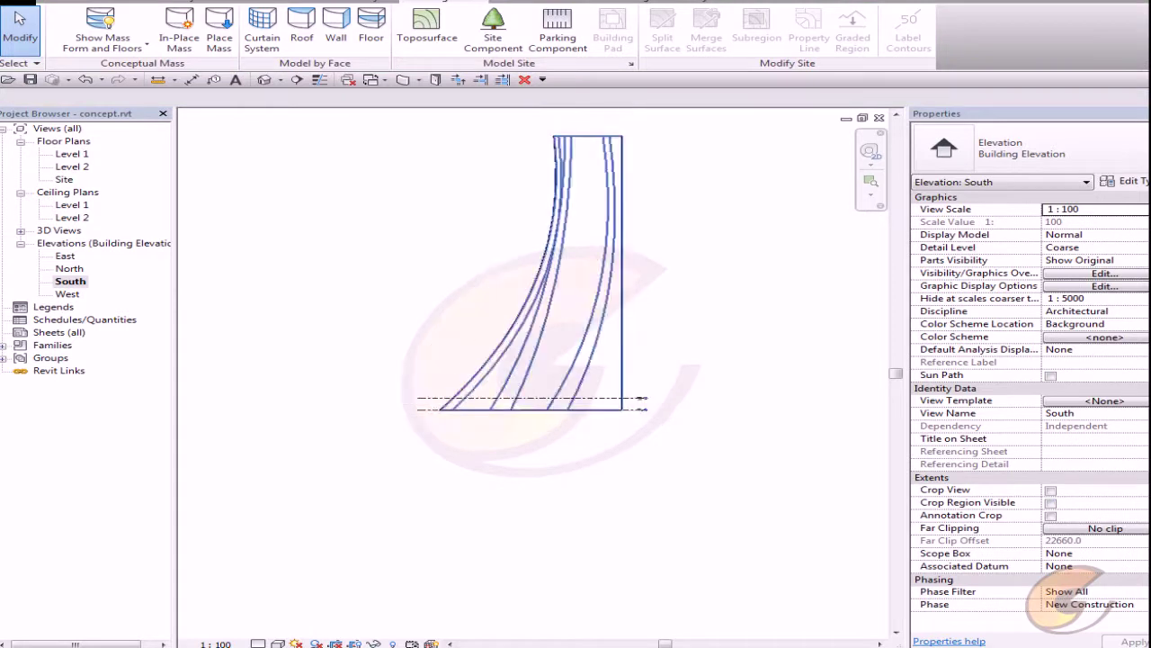
pyautogui.scroll(1, 602, 382)
pyautogui.scroll(-1, 602, 381)
pyautogui.scroll(1, 603, 381)
pyautogui.scroll(-1, 599, 306)
pyautogui.moveTo(599, 306); pyautogui.dragTo(599, 381, button='middle')
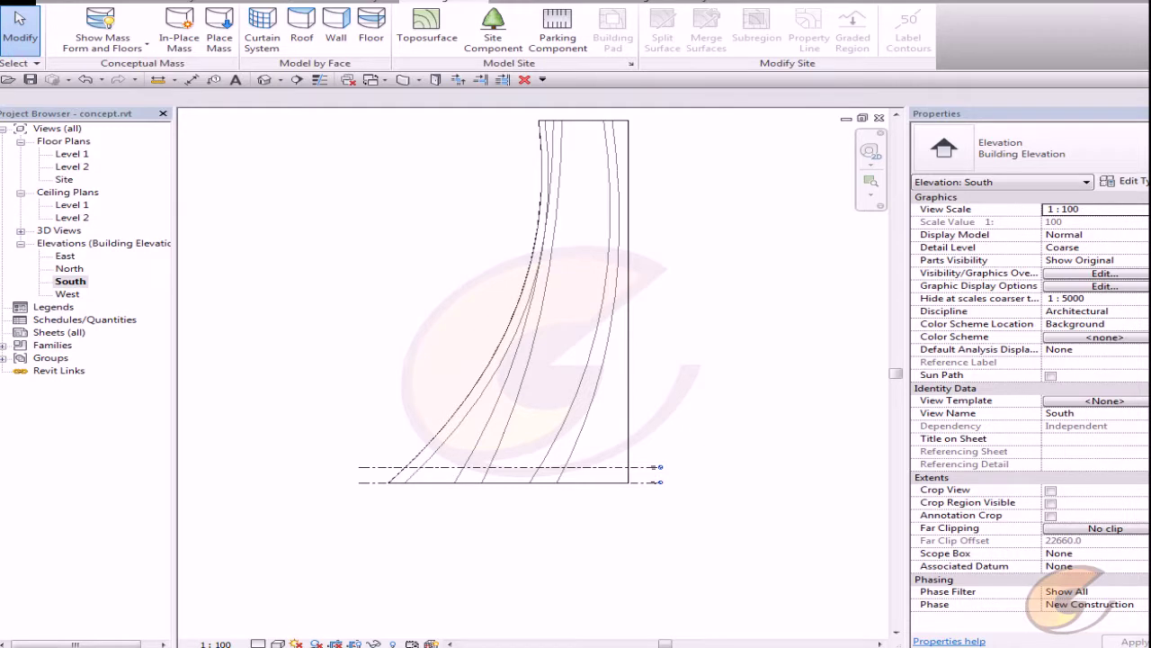
pyautogui.scroll(1, 366, 425)
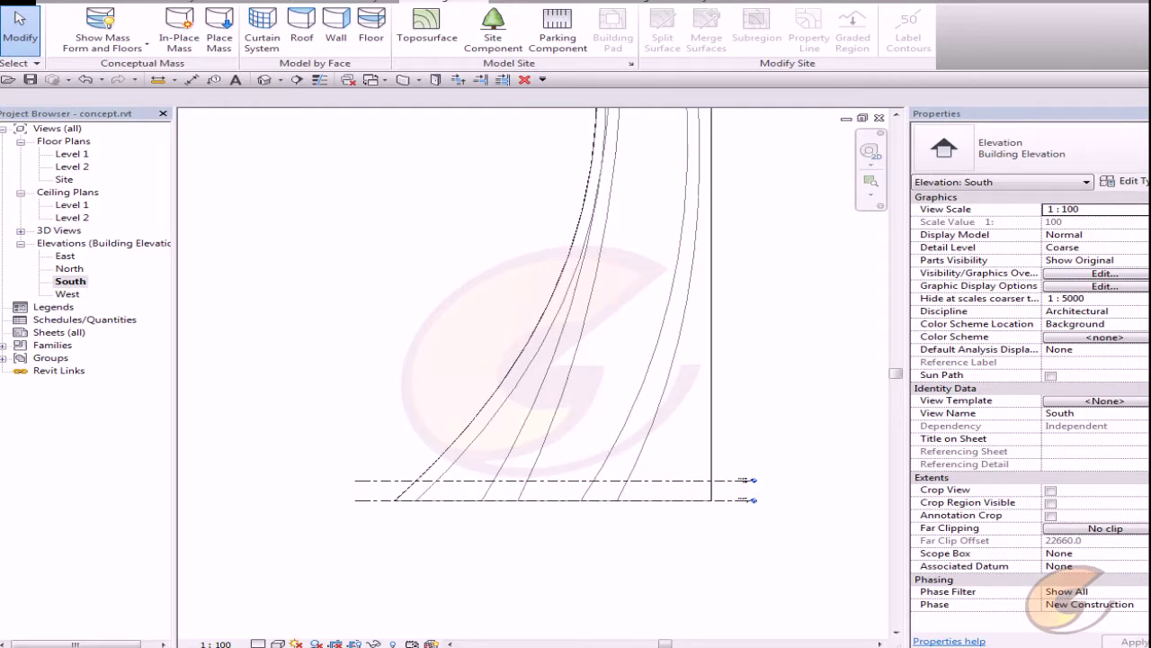
pyautogui.scroll(1, 532, 560)
pyautogui.click(765, 437)
pyautogui.click(375, 453)
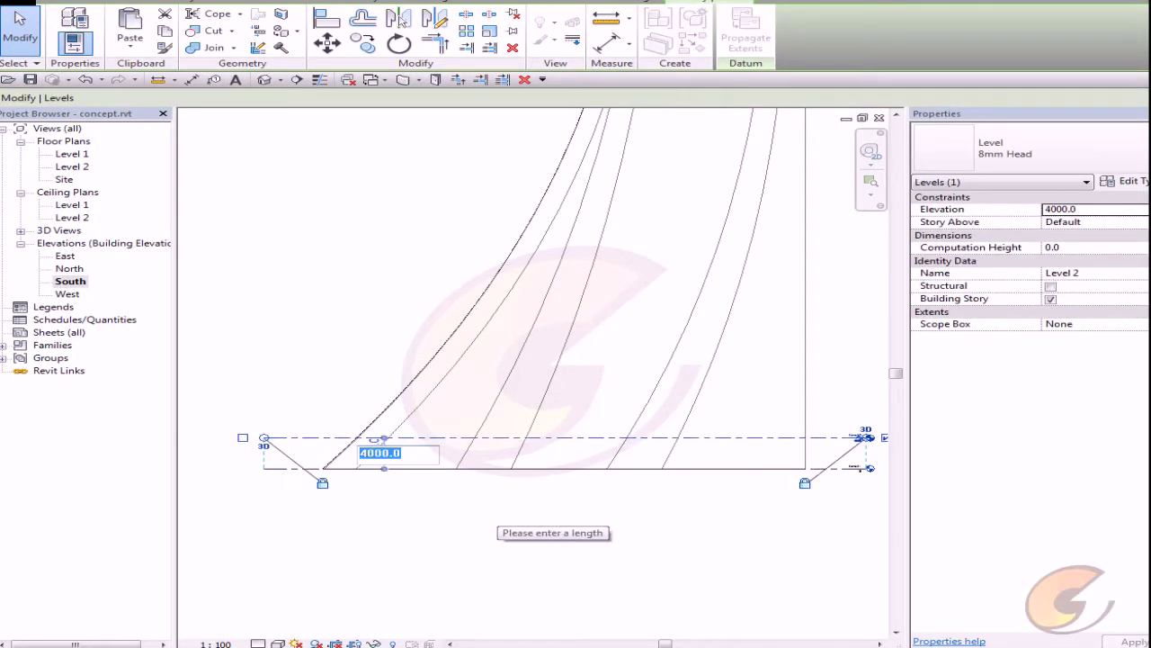
pyautogui.write('3000')
pyautogui.press('Return')
pyautogui.scroll(-3, 490, 513)
pyautogui.press('Escape')
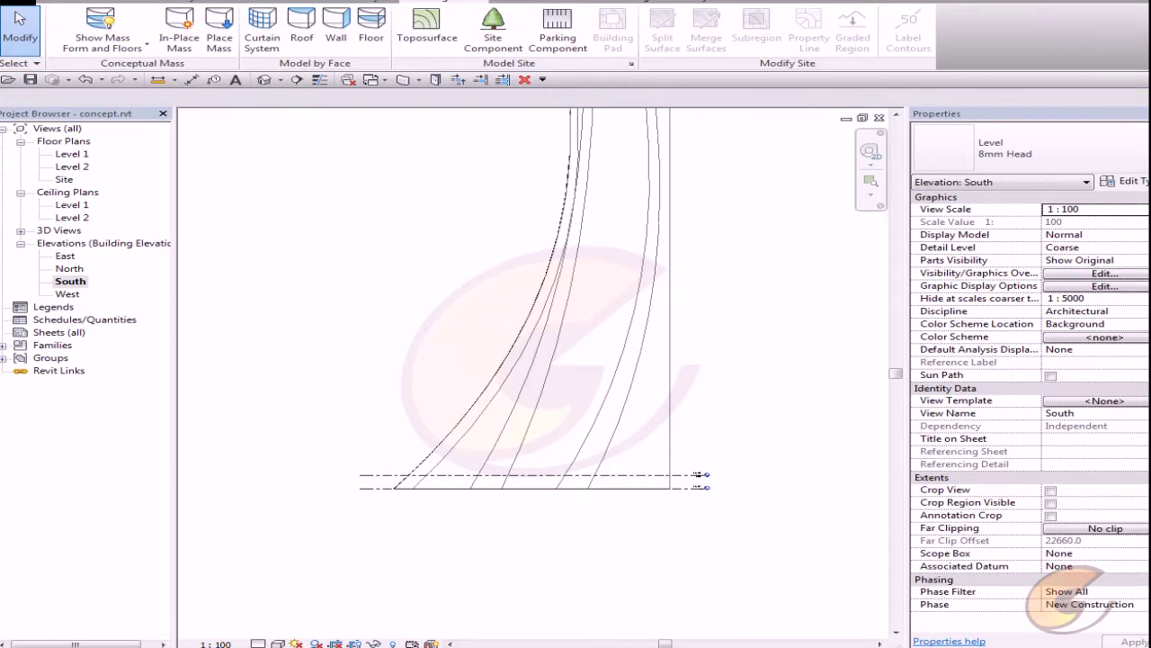
# Array Level 2 upward as a grouped linear array of 32 levels spaced 3000 mm apart
pyautogui.scroll(-2, 351, 612)
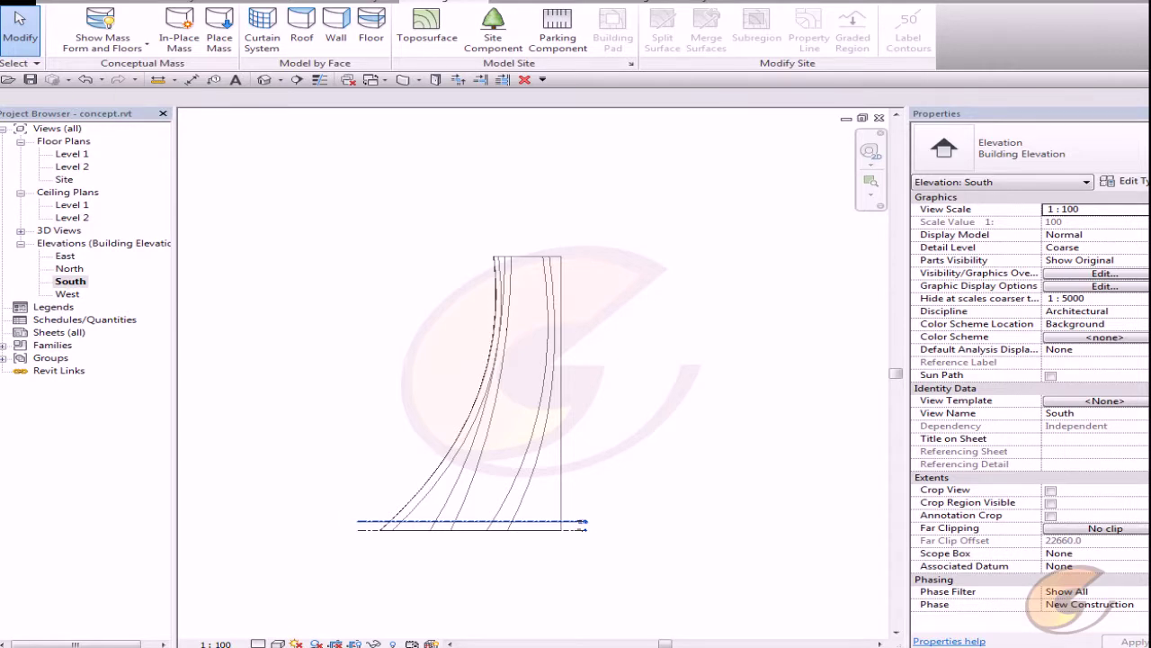
pyautogui.click(392, 522)
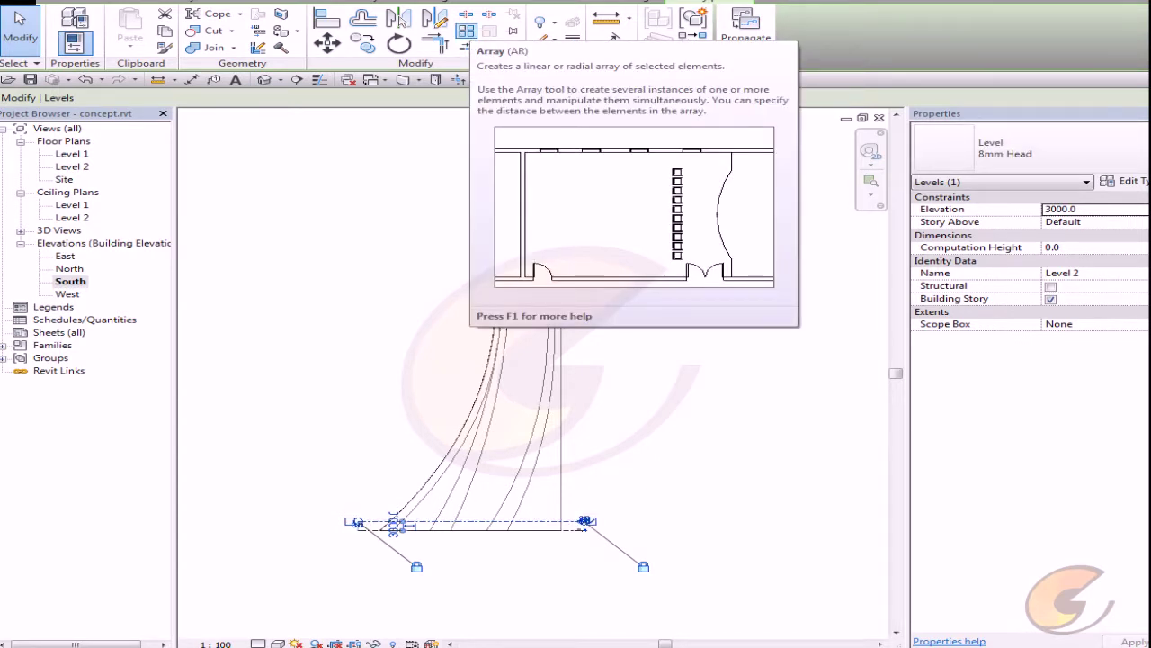
pyautogui.click(401, 20)
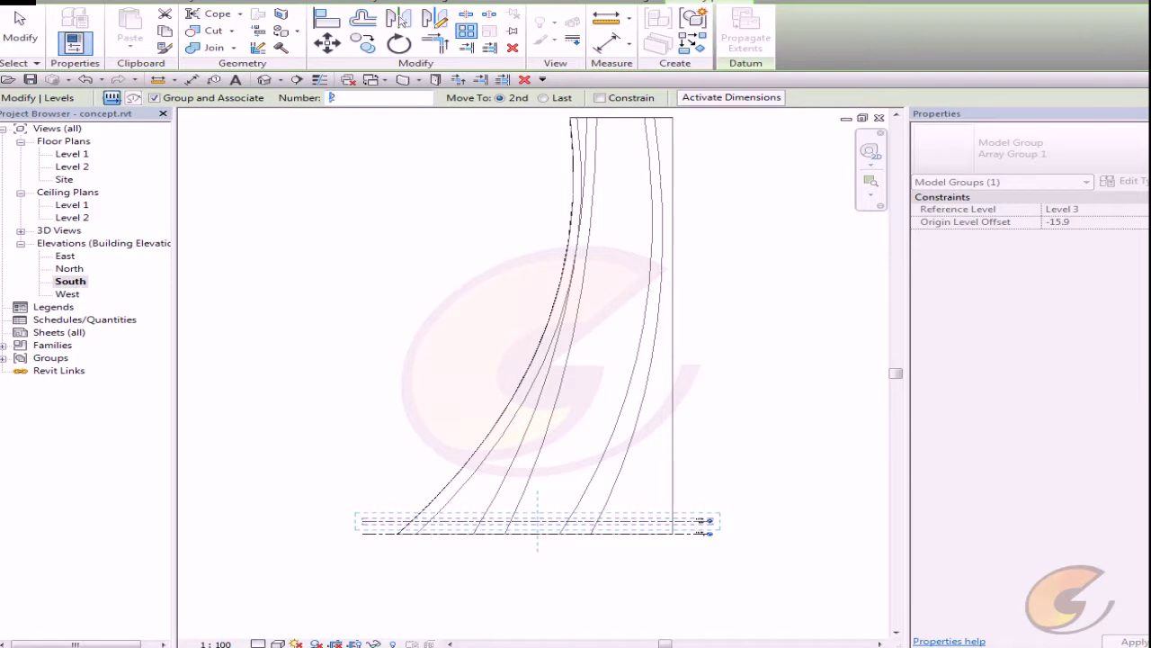
pyautogui.write('32300')
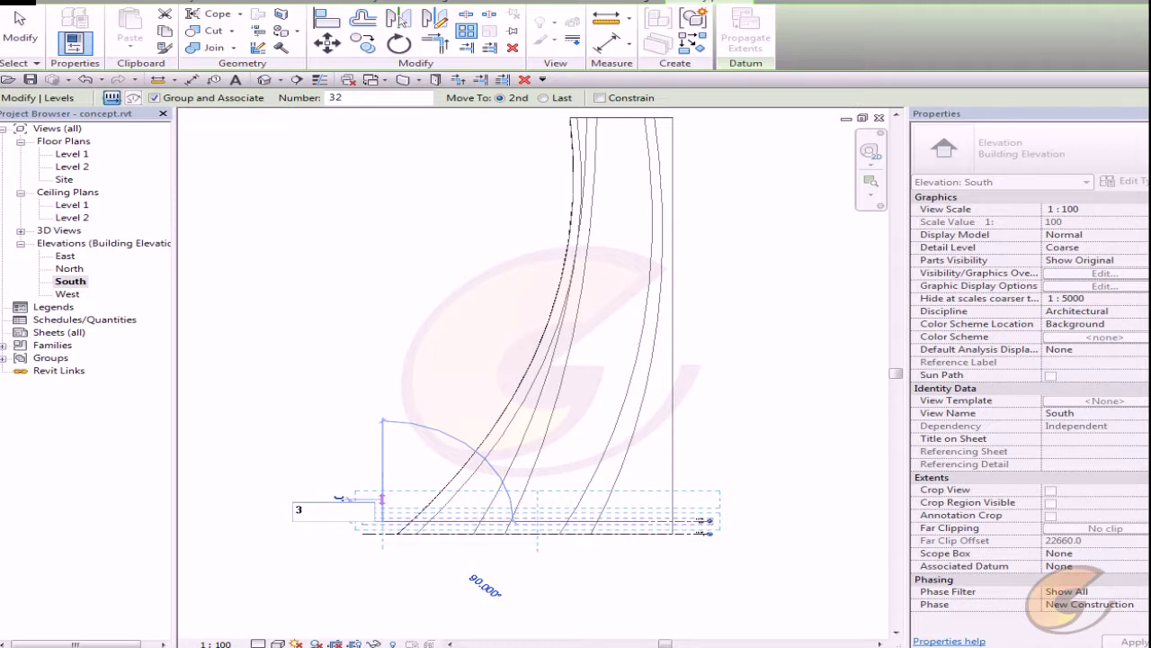
pyautogui.press('Return')
pyautogui.scroll(-2, 537, 334)
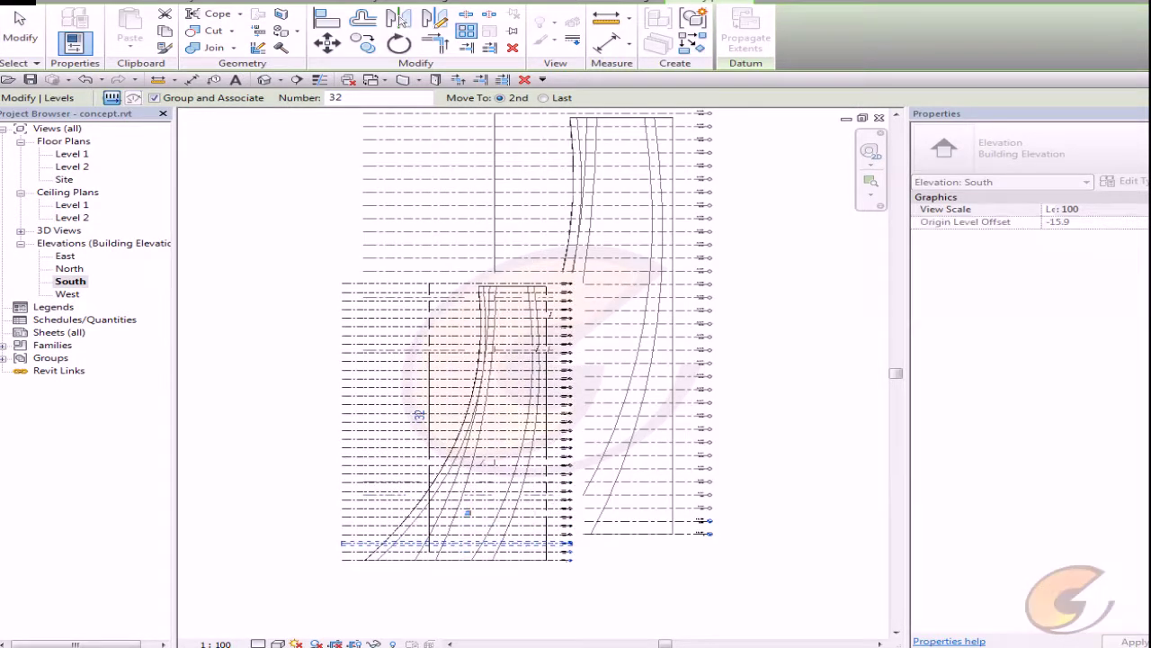
pyautogui.press('Return')
pyautogui.scroll(-2, 300, 609)
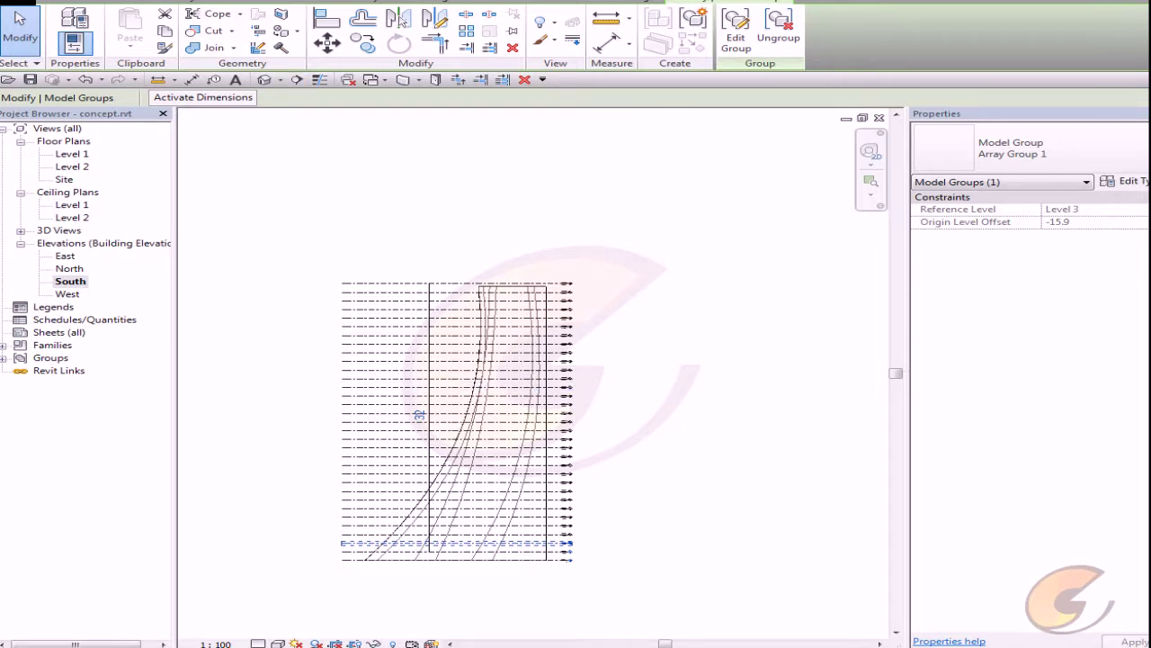
# Generate mass floors for the tower mass at every level from Level 1 to Level 33
pyautogui.scroll(5, 557, 539)
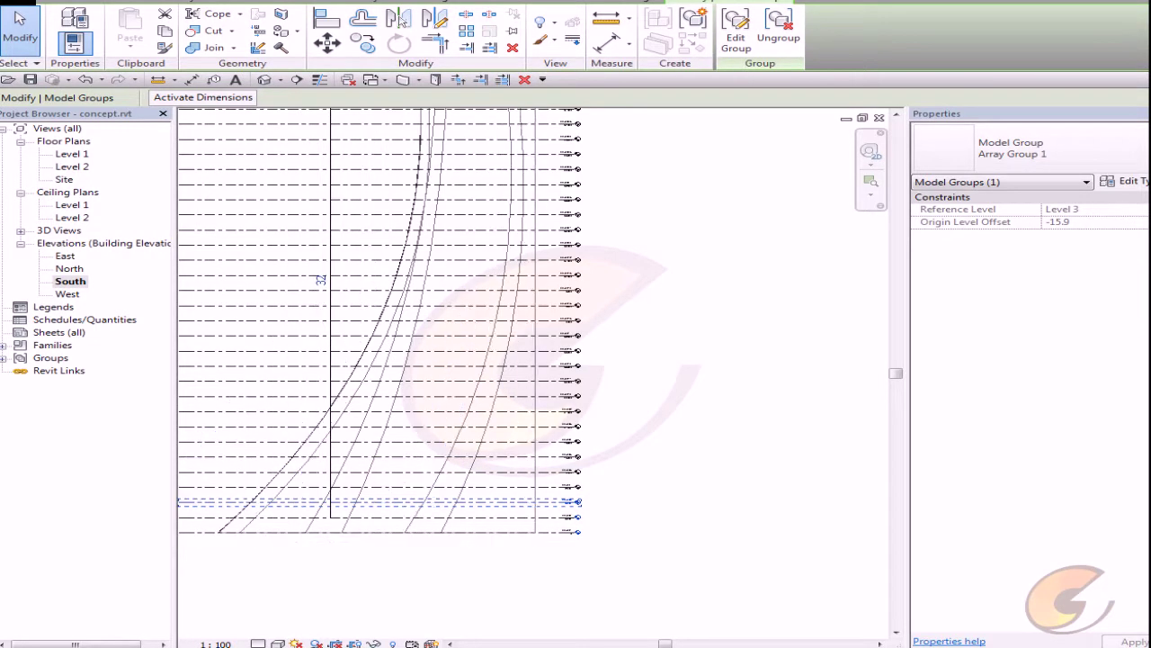
pyautogui.click(528, 501)
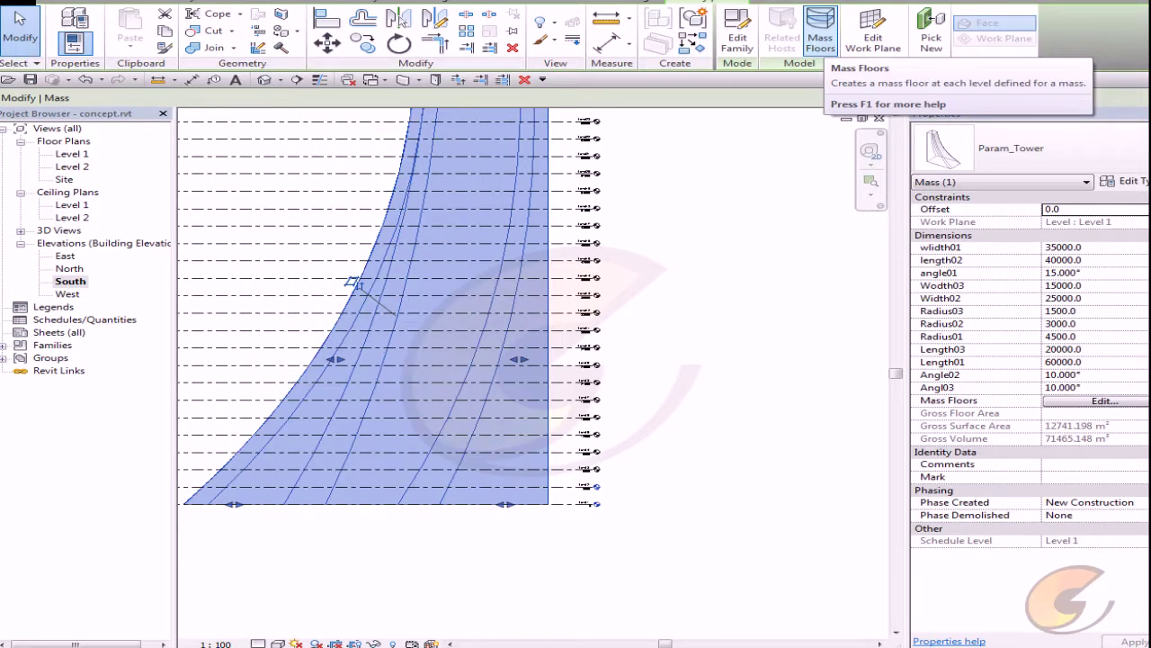
pyautogui.click(820, 36)
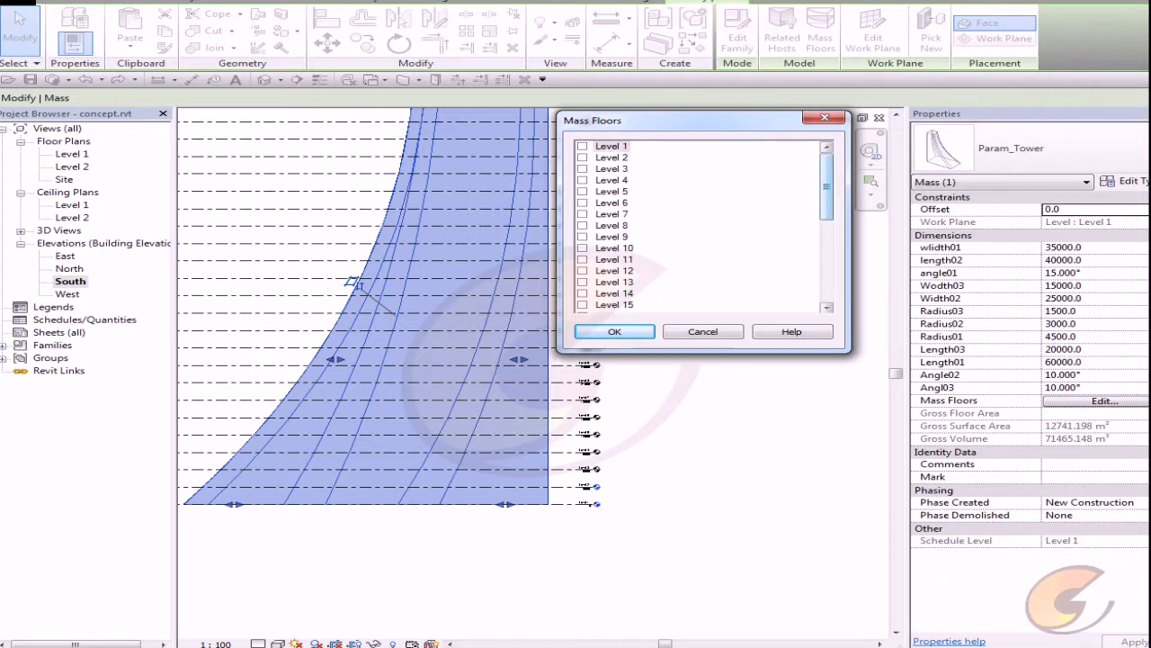
pyautogui.scroll(-6, 702, 225)
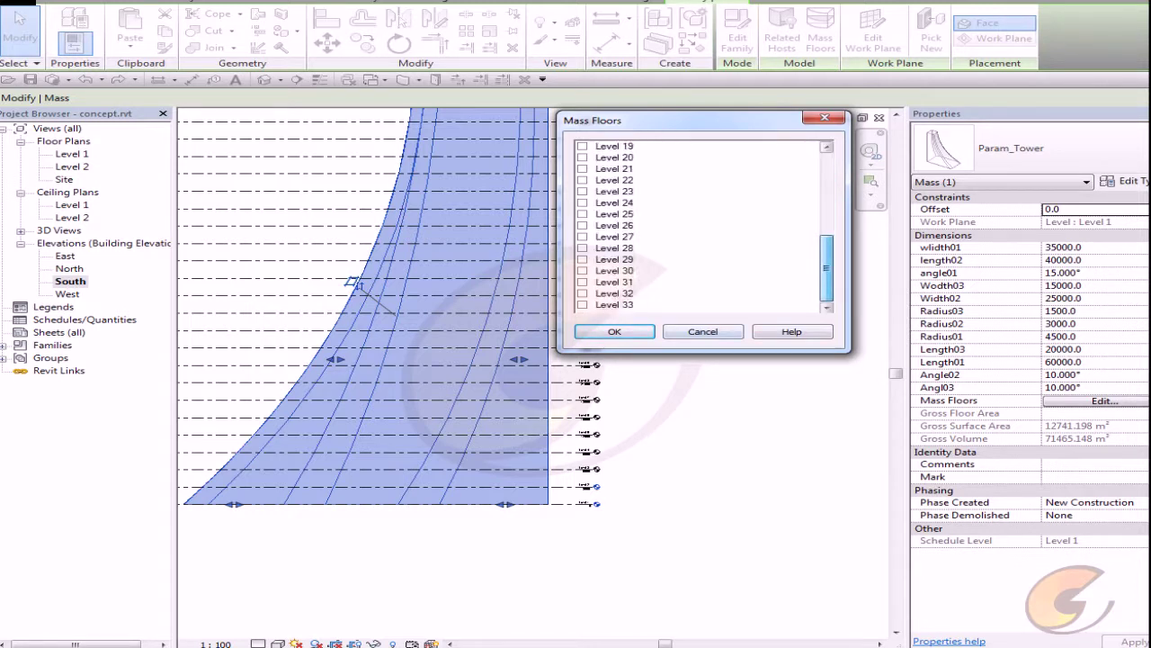
pyautogui.keyDown('shift'); pyautogui.click(582, 304); pyautogui.keyUp('shift')
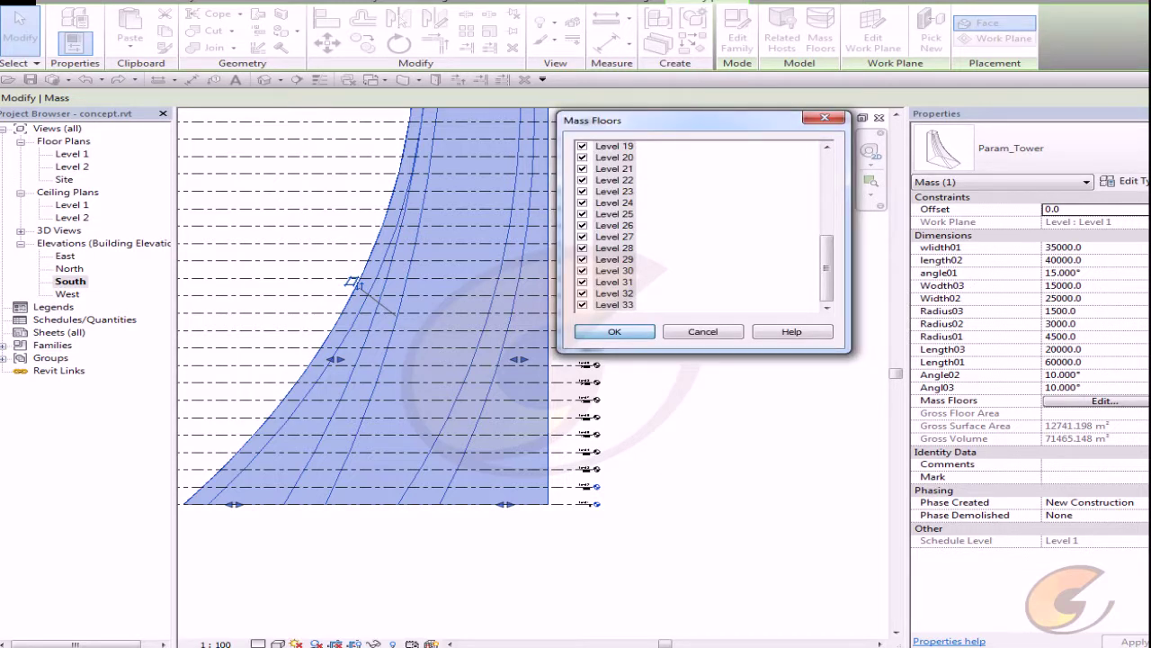
pyautogui.press('Return')
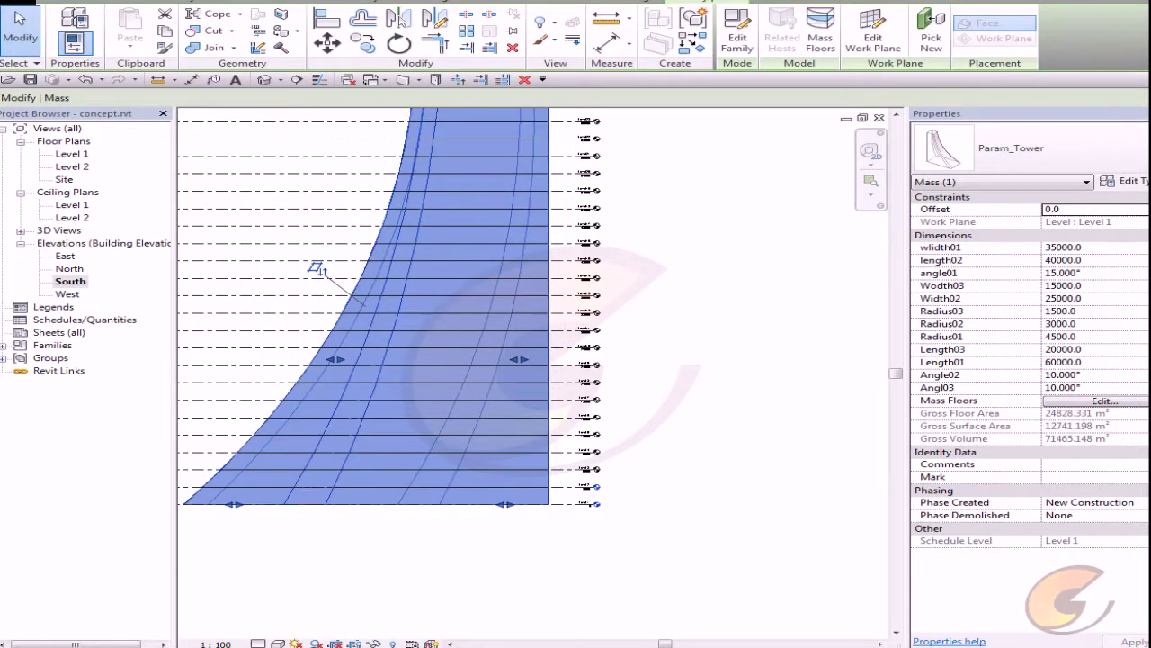
# Open the default 3D view to show the whole tower with its mass floors
pyautogui.click(265, 80)
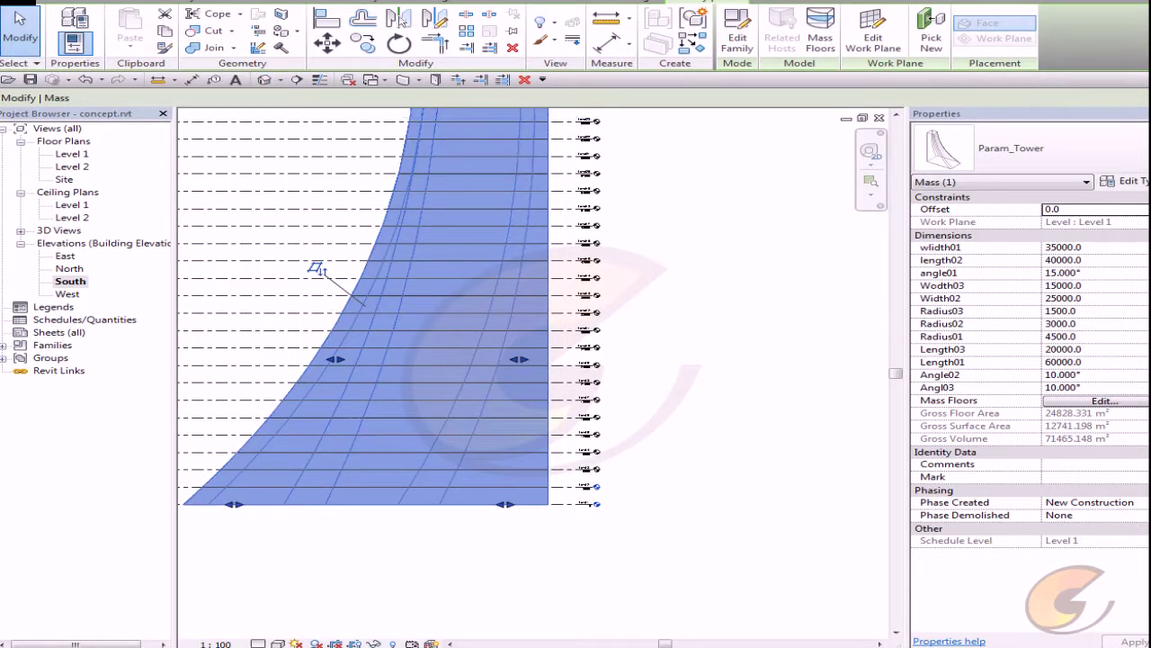
pyautogui.scroll(2, 666, 489)
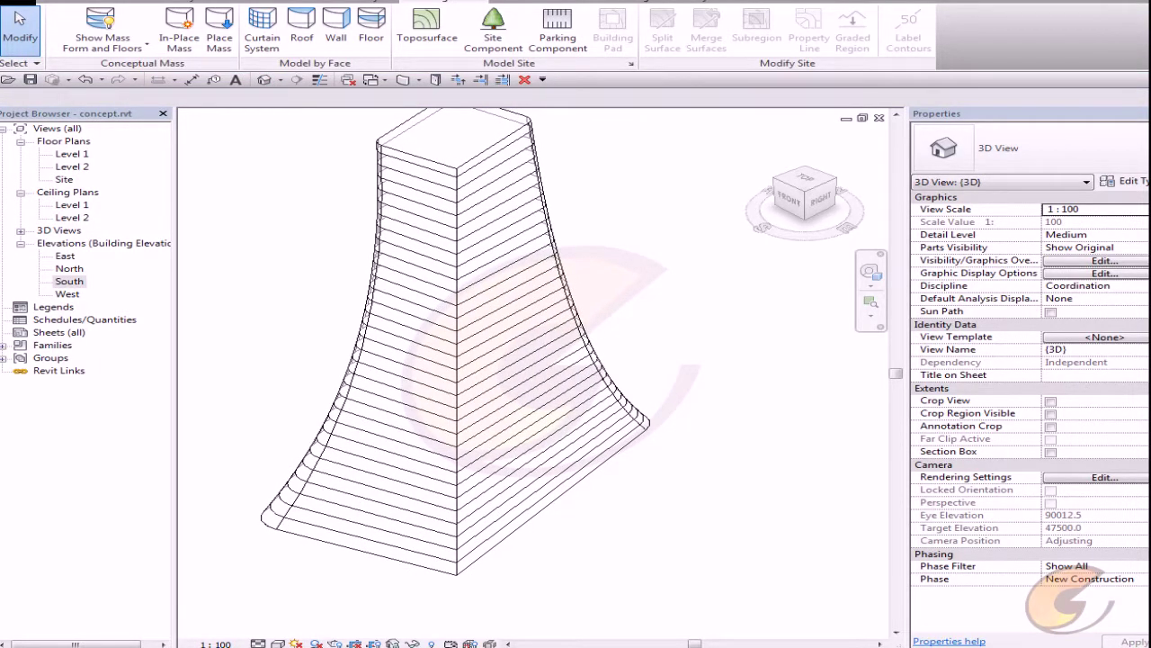
pyautogui.moveTo(457, 360); pyautogui.dragTo(453, 366, button='middle')
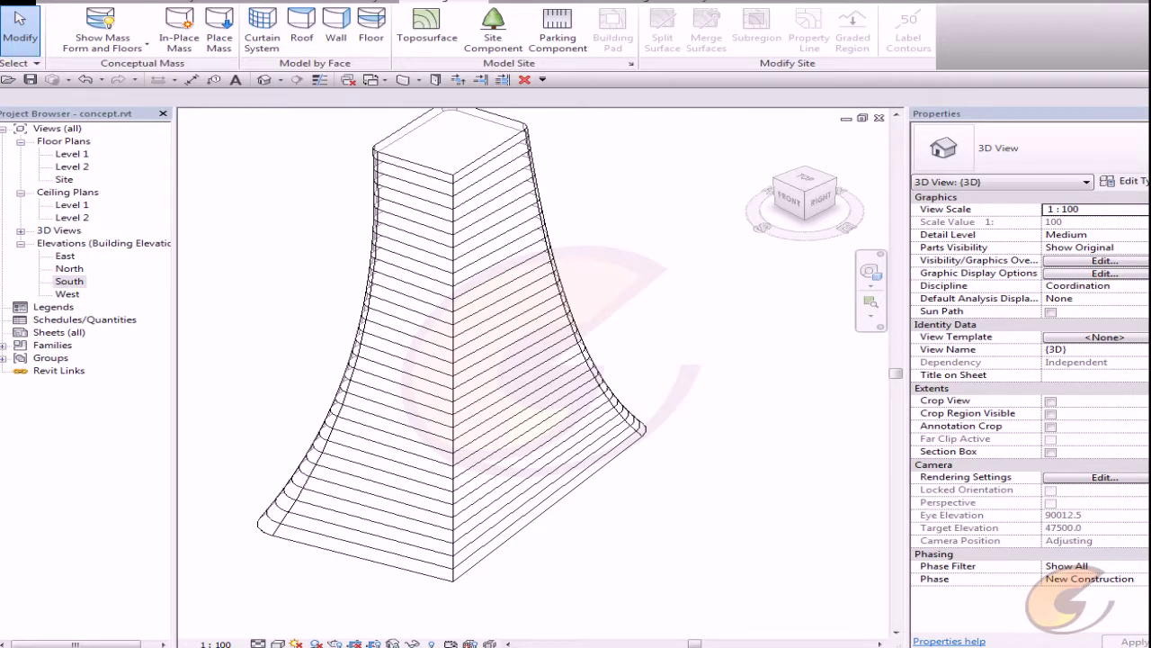
pyautogui.scroll(-1, 675, 497)
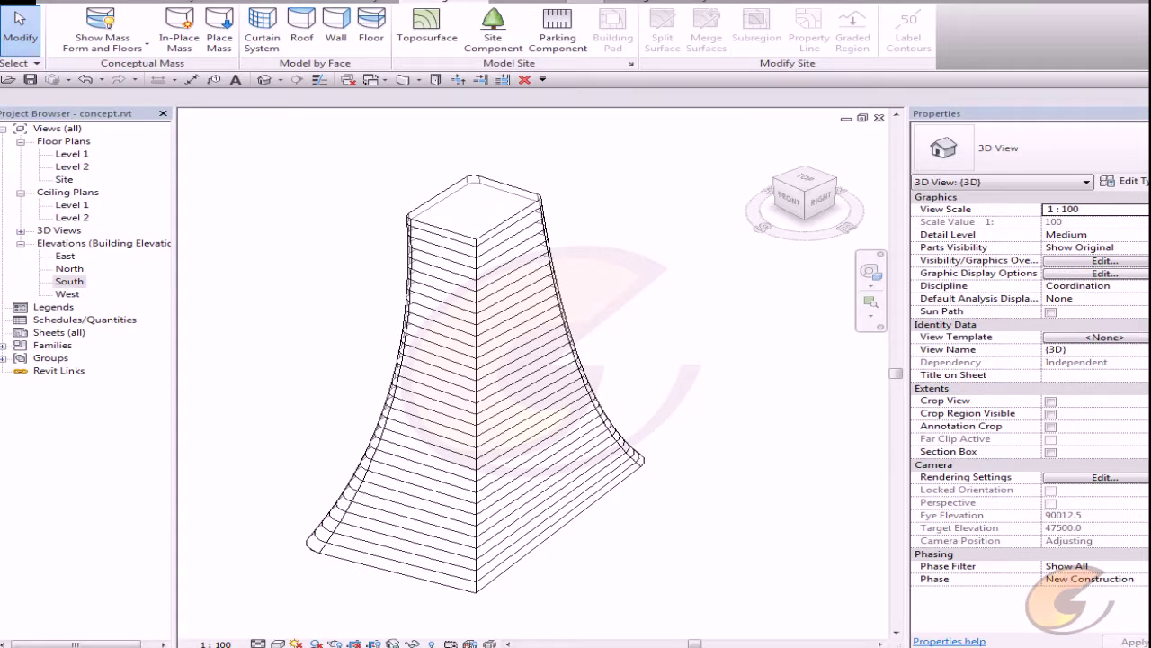
# Create a new building component schedule for the Mass Floor category in the New Construction phase
pyautogui.click(573, 2)
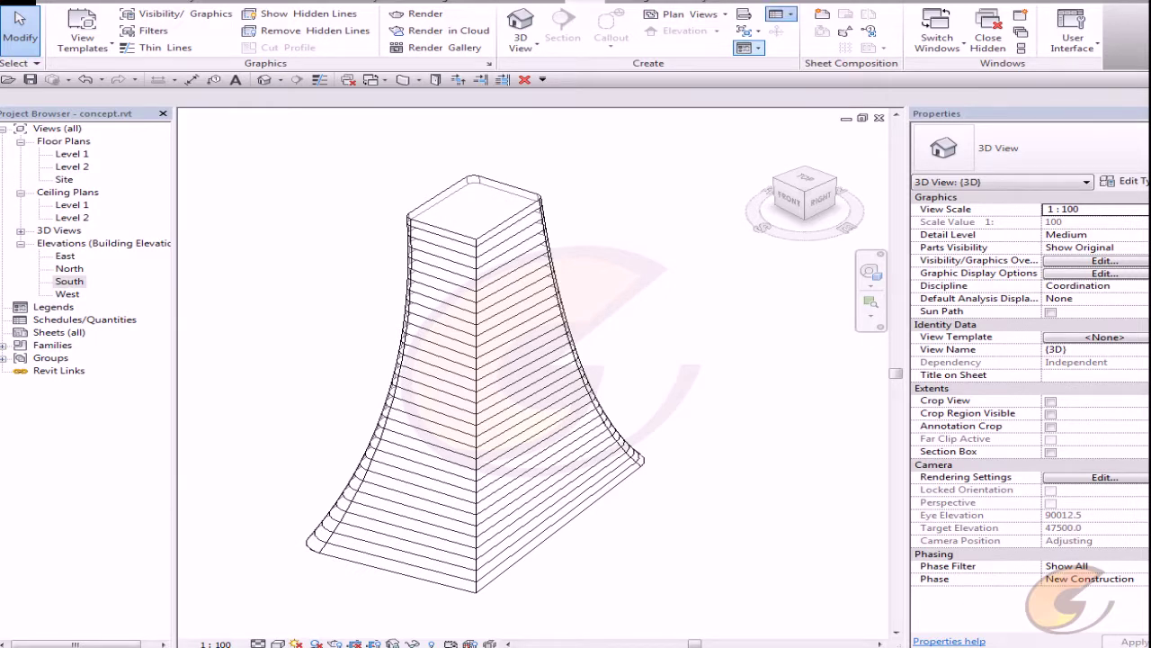
pyautogui.click(778, 14)
pyautogui.click(846, 64)
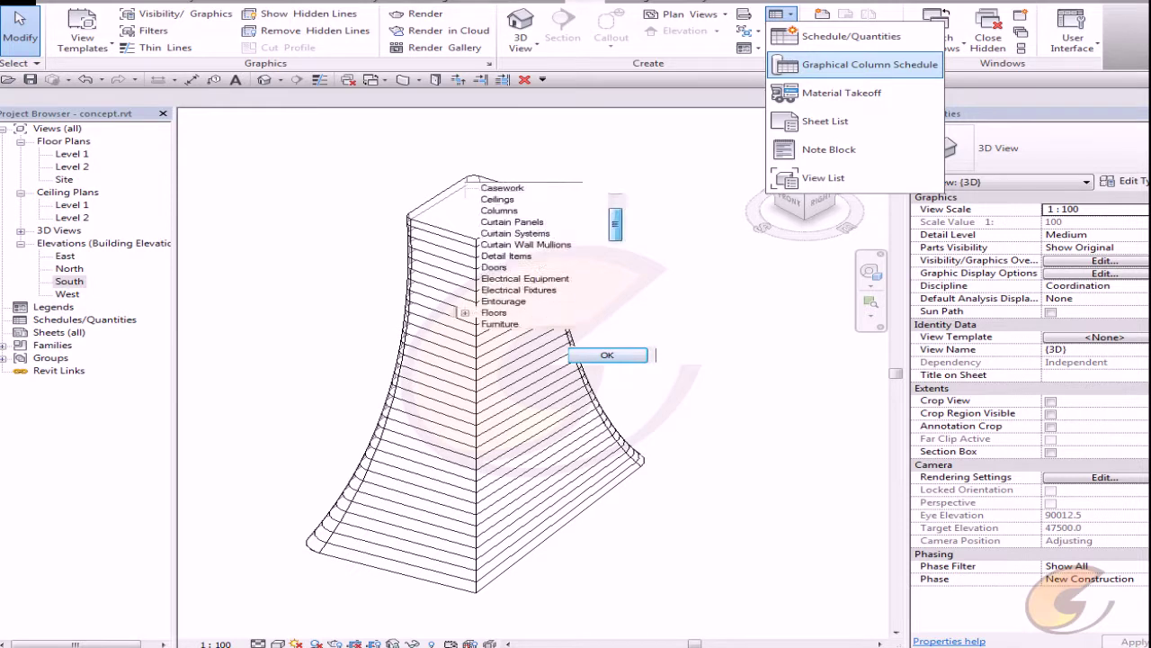
pyautogui.moveTo(615, 224); pyautogui.dragTo(615, 236)
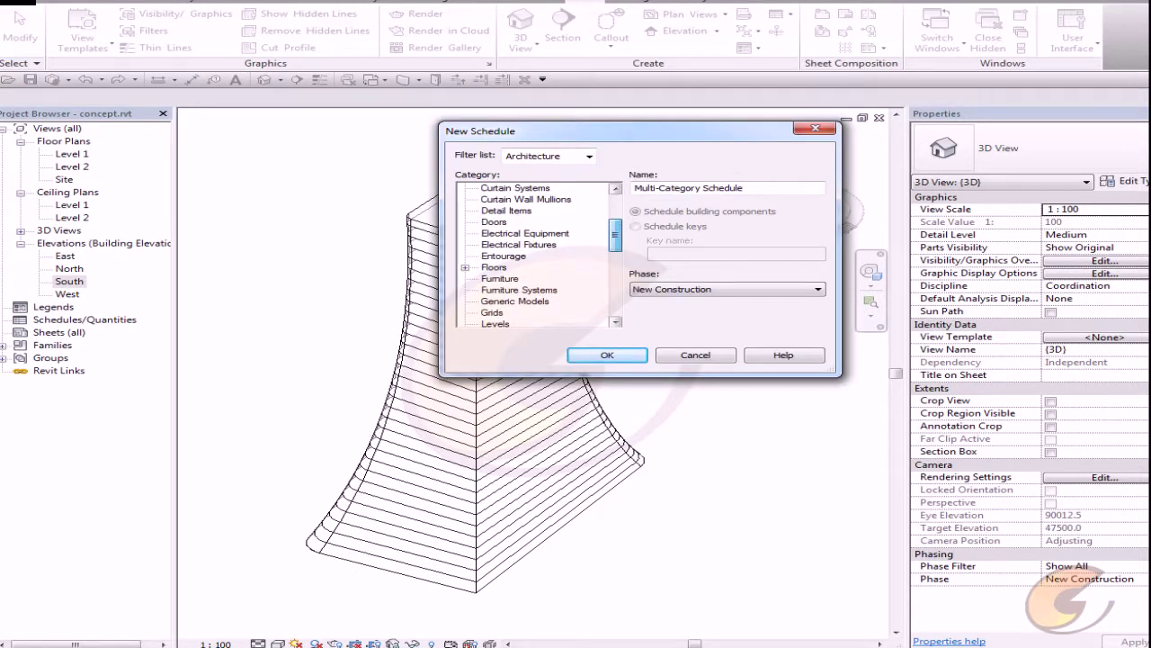
pyautogui.click(465, 268)
pyautogui.scroll(-1, 537, 255)
pyautogui.moveTo(615, 242); pyautogui.dragTo(615, 210)
pyautogui.scroll(-4, 537, 255)
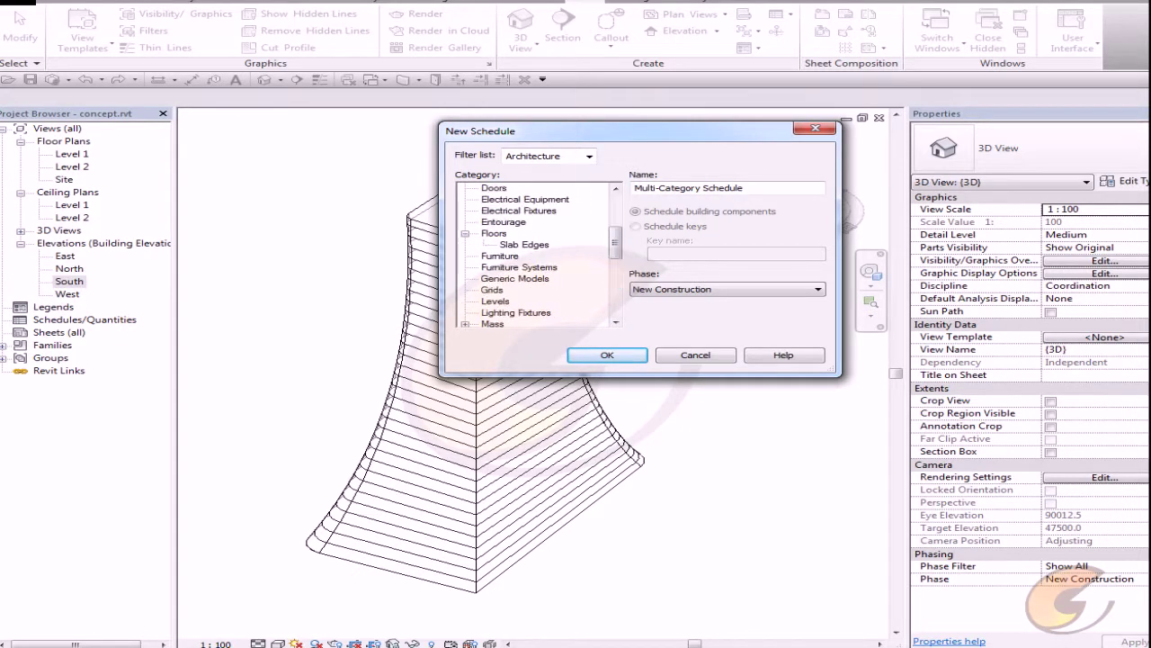
pyautogui.scroll(-4, 537, 256)
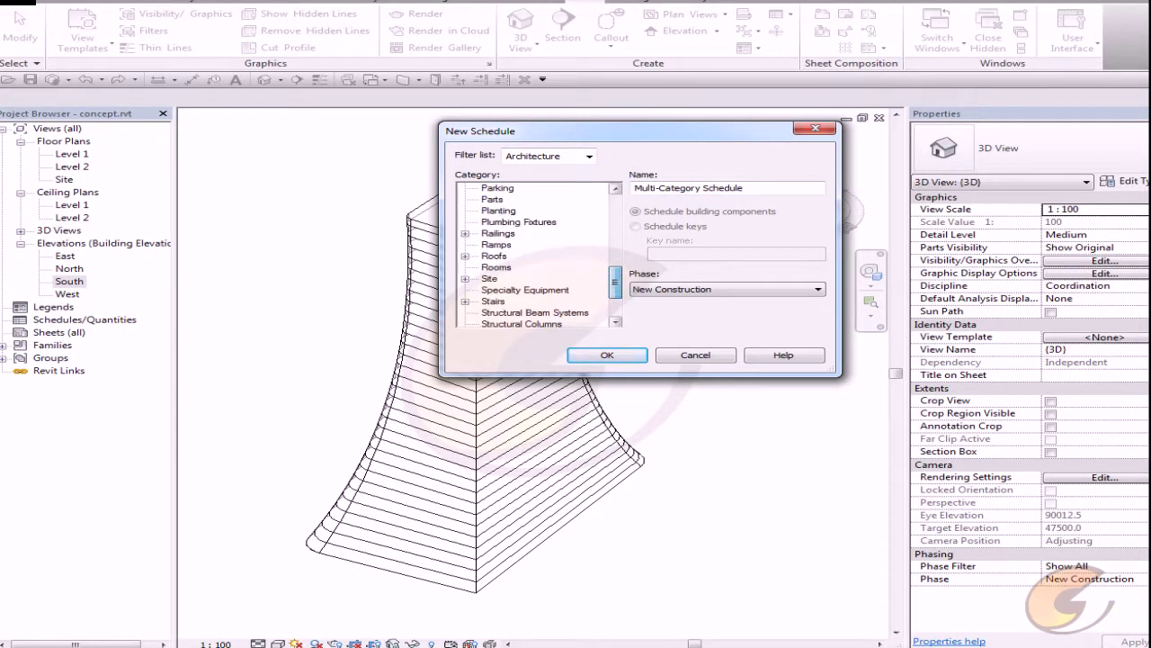
pyautogui.scroll(2, 537, 256)
pyautogui.scroll(-2, 537, 256)
pyautogui.scroll(2, 537, 256)
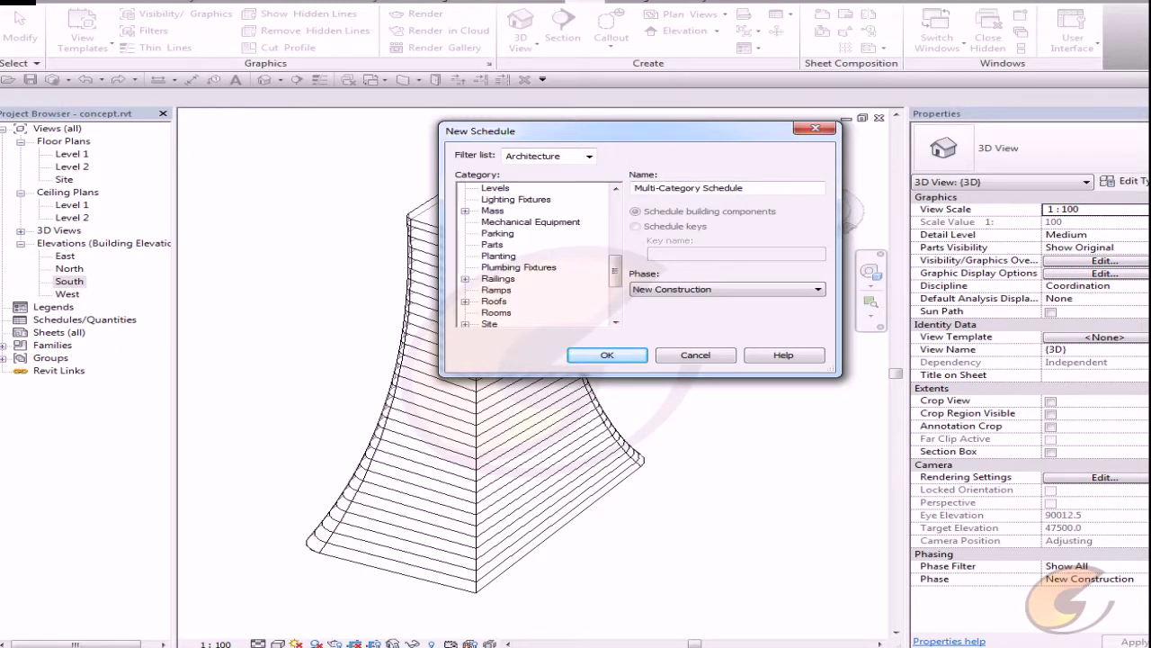
pyautogui.click(464, 211)
pyautogui.click(523, 233)
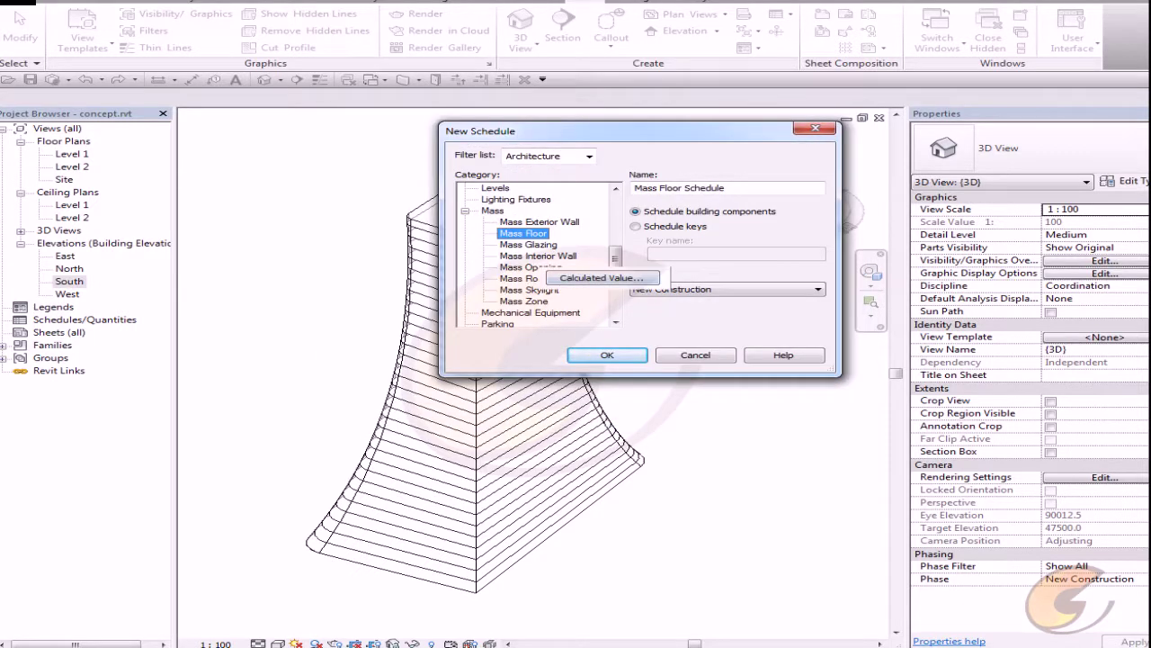
pyautogui.press('Return')
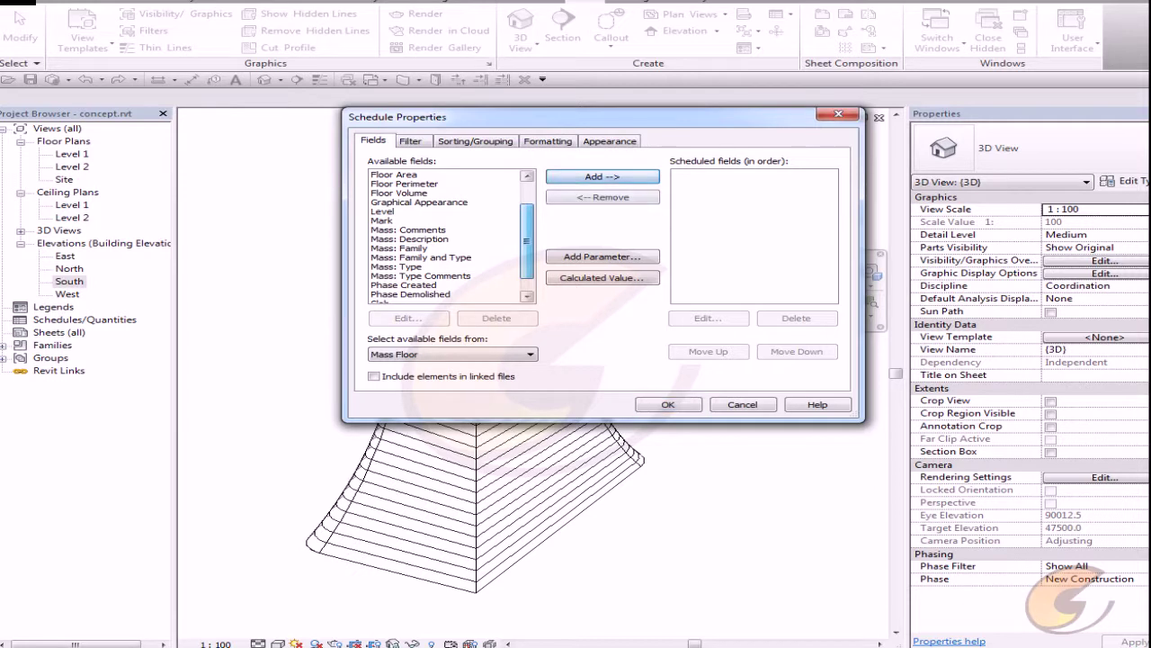
# Add the Level and Floor Area fields to the mass floor schedule, in that order
pyautogui.click(384, 211)
pyautogui.click(601, 176)
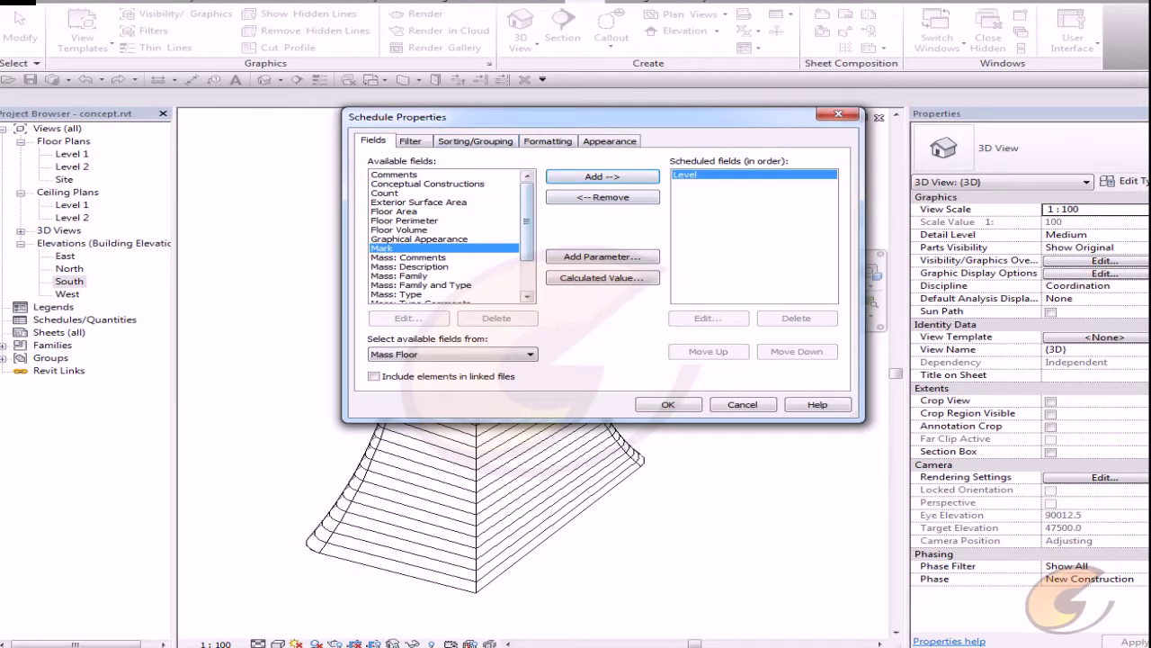
pyautogui.doubleClick(514, 211)
pyautogui.scroll(-2, 443, 236)
pyautogui.scroll(2, 444, 236)
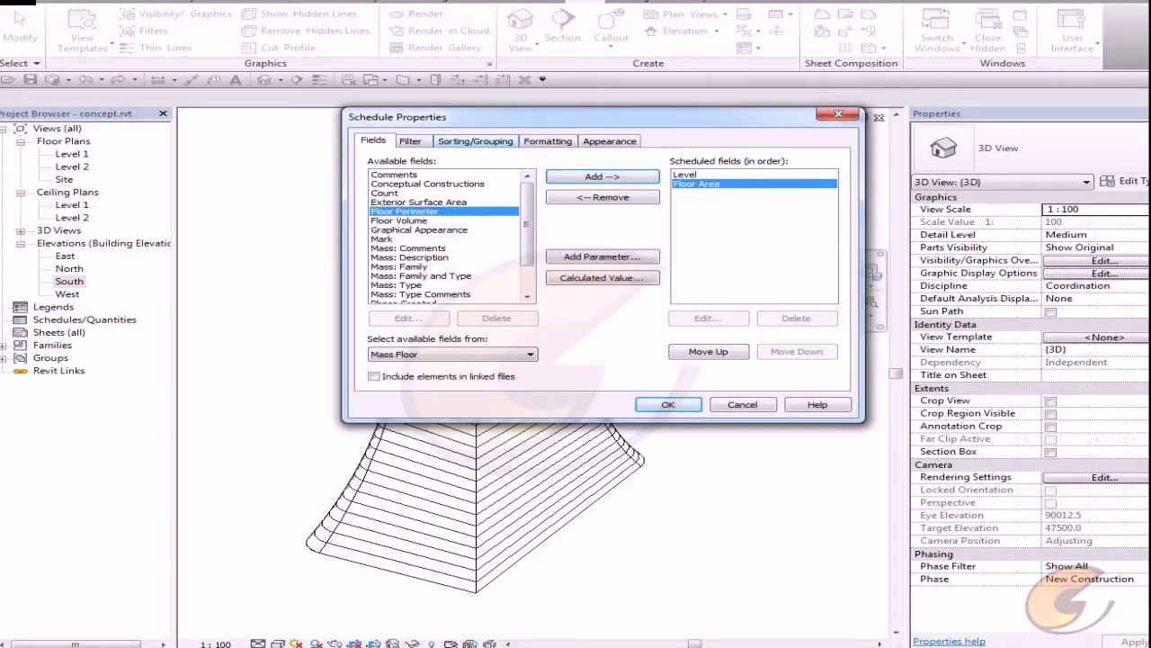
# Sort the schedule by Level and then by Floor Area, ascending, and enable grand totals with title, count, and totals
pyautogui.click(475, 141)
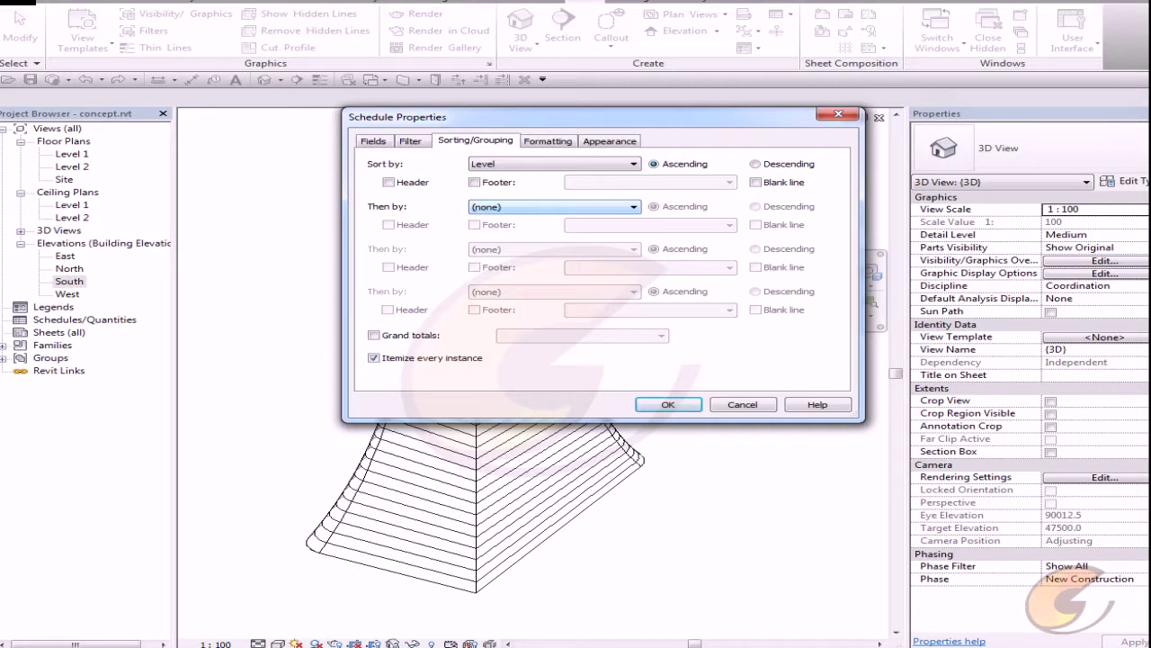
pyautogui.click(553, 207)
pyautogui.click(553, 207)
pyautogui.click(554, 206)
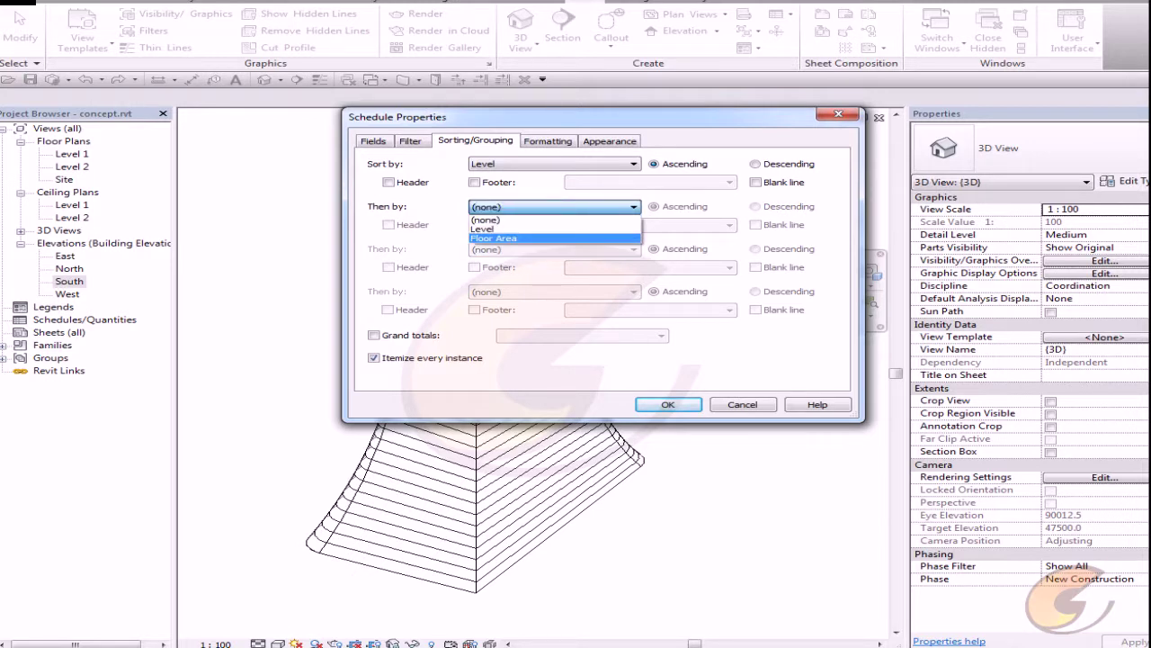
pyautogui.press('Return')
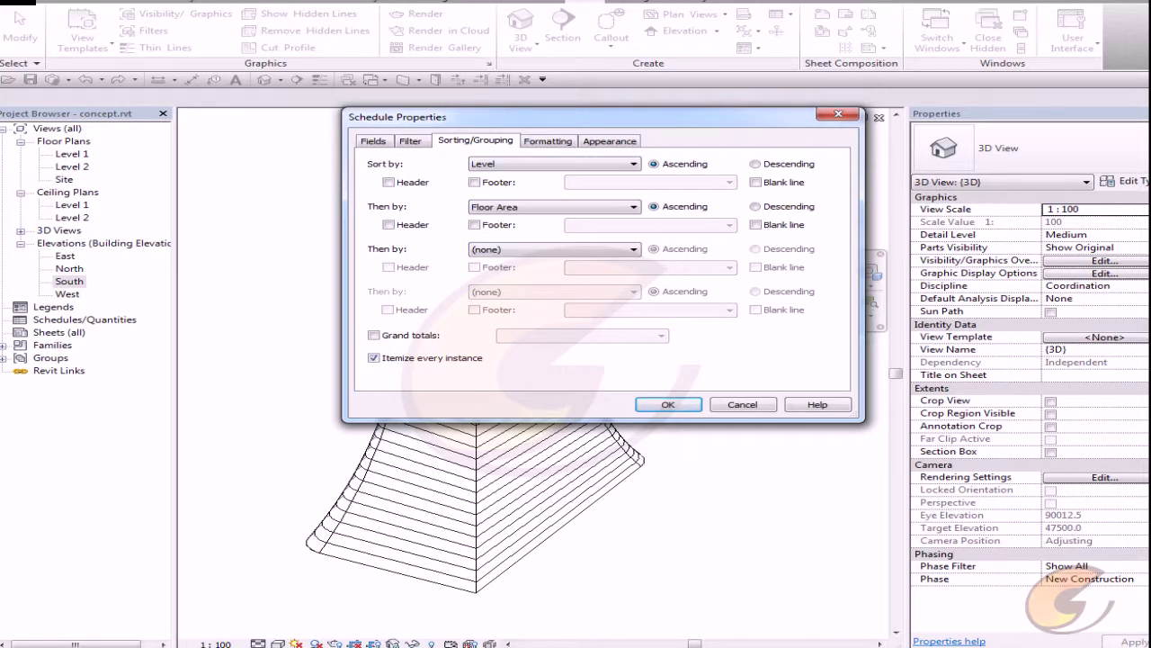
pyautogui.click(373, 335)
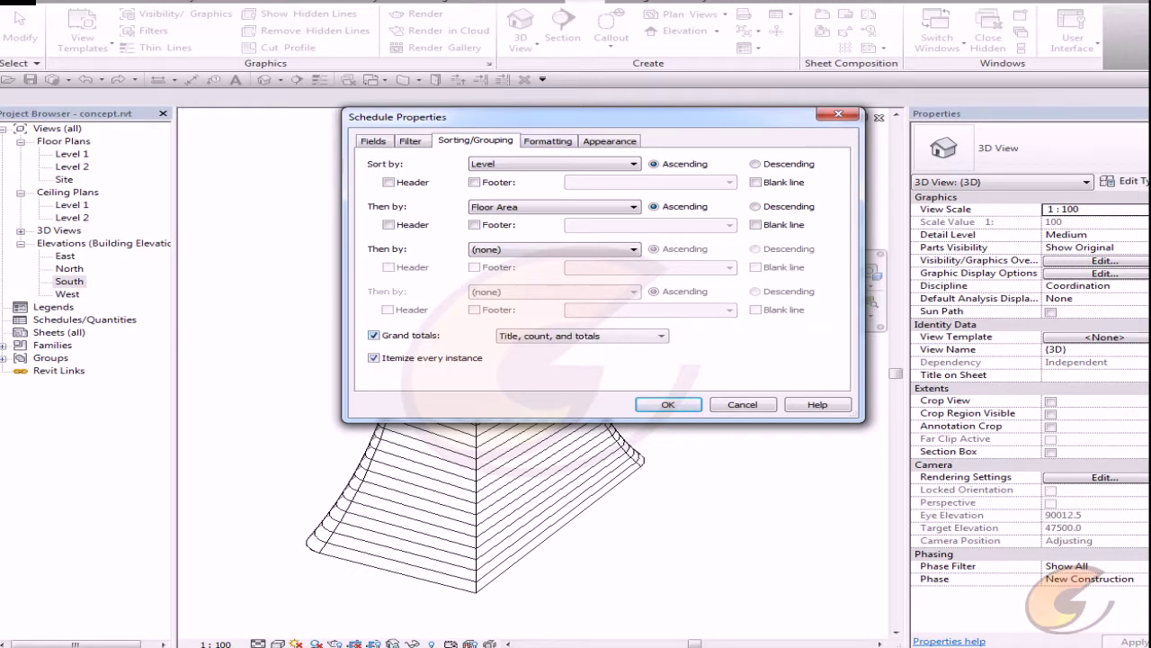
# Turn on calculated totals for the Floor Area field and generate the schedule
pyautogui.hotkey('ctrl', 'Tab')
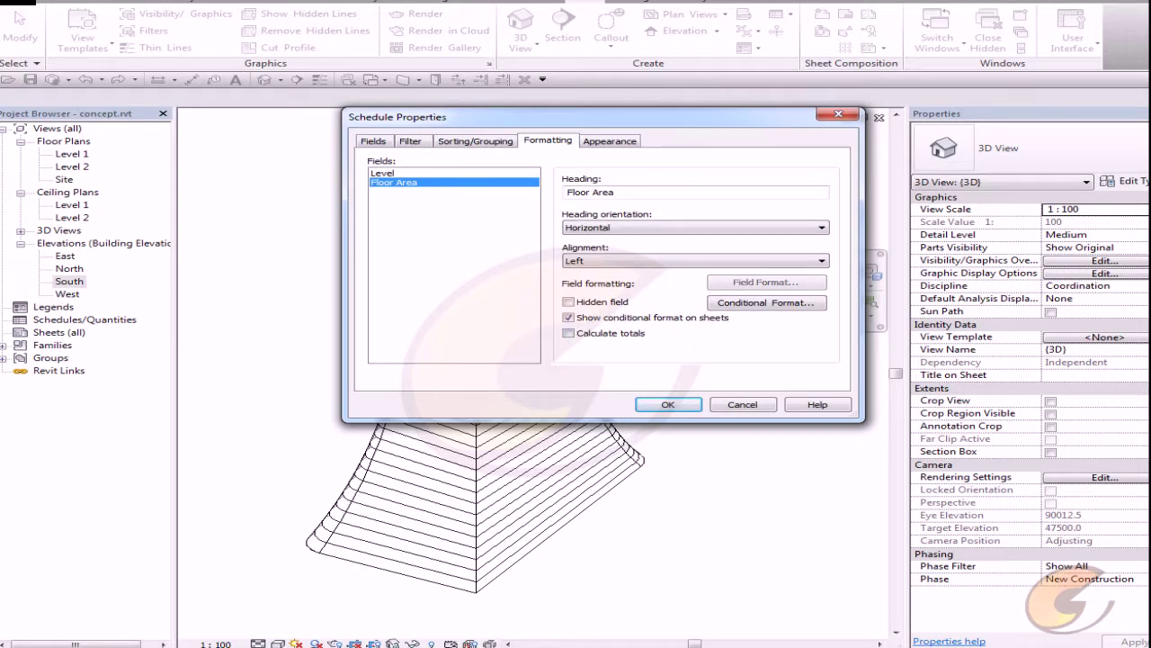
pyautogui.click(568, 332)
pyautogui.click(667, 404)
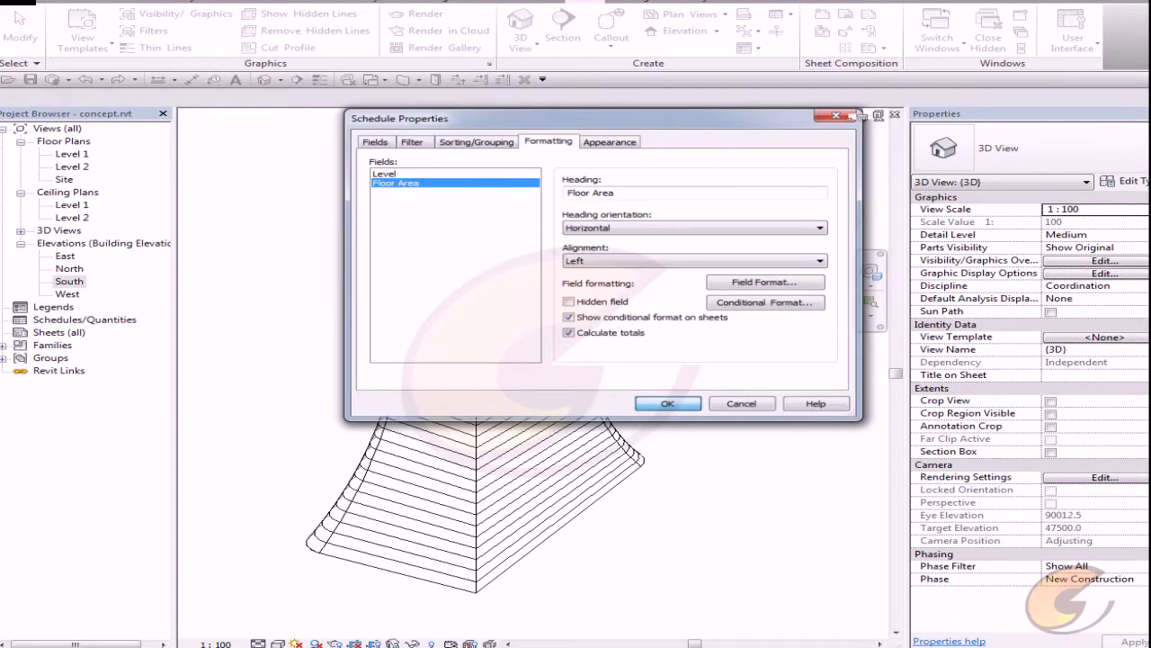
pyautogui.press('Return')
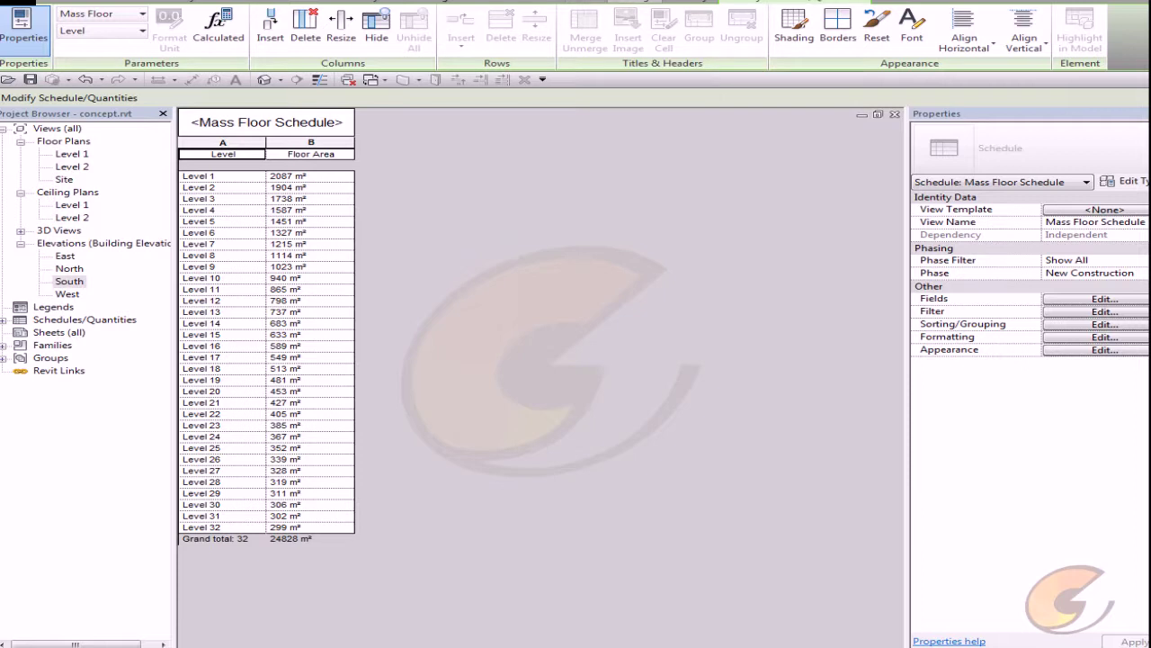
# Set the project's area units to square meters rounded to 2 decimal places
pyautogui.click(634, 1)
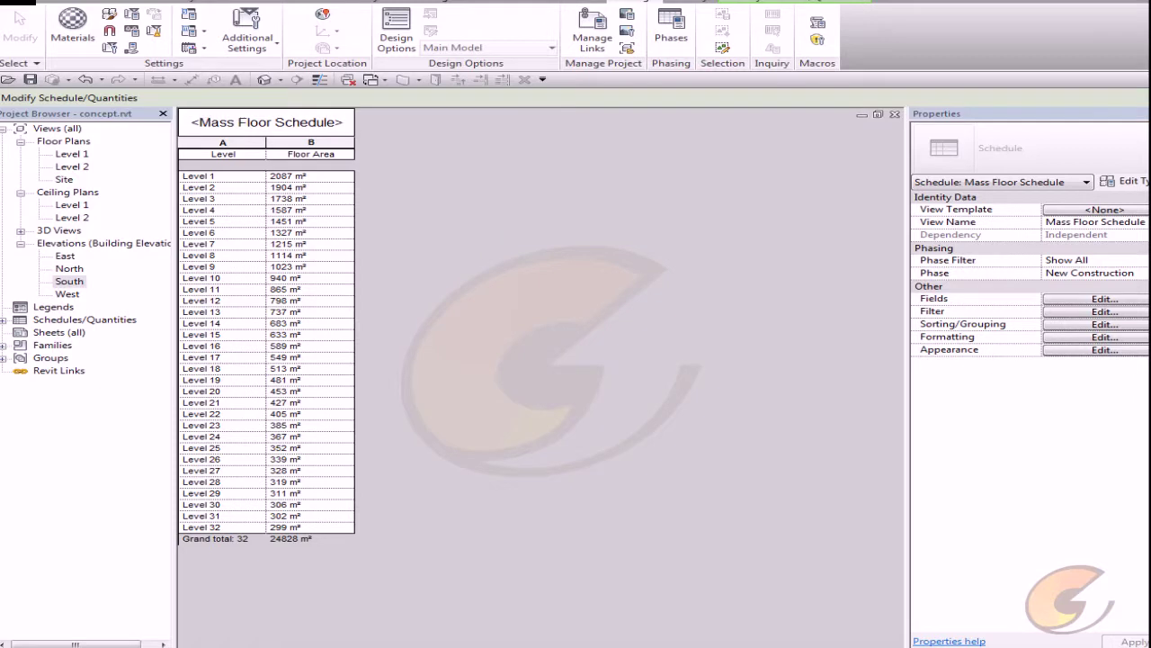
pyautogui.click(108, 29)
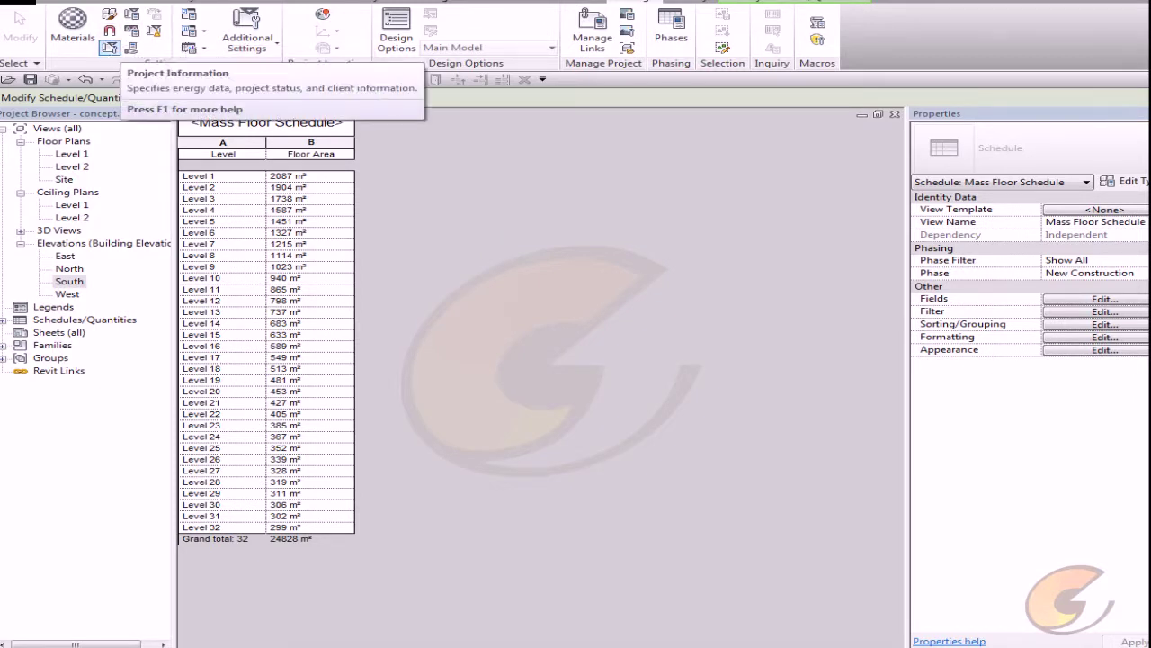
pyautogui.click(132, 31)
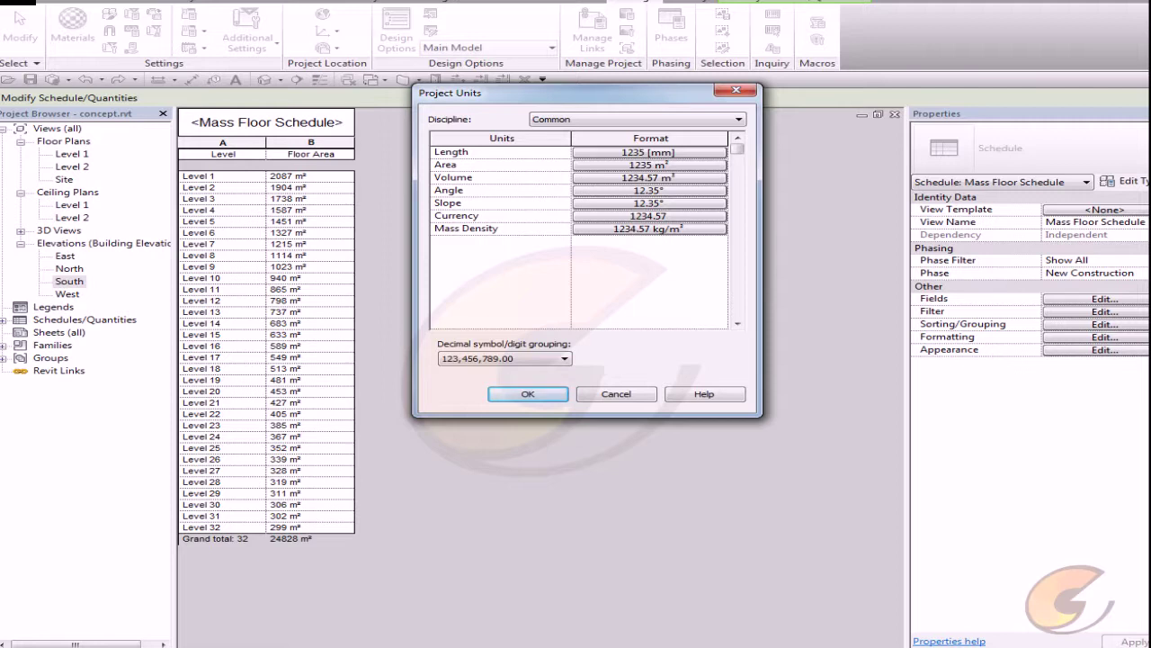
pyautogui.click(649, 164)
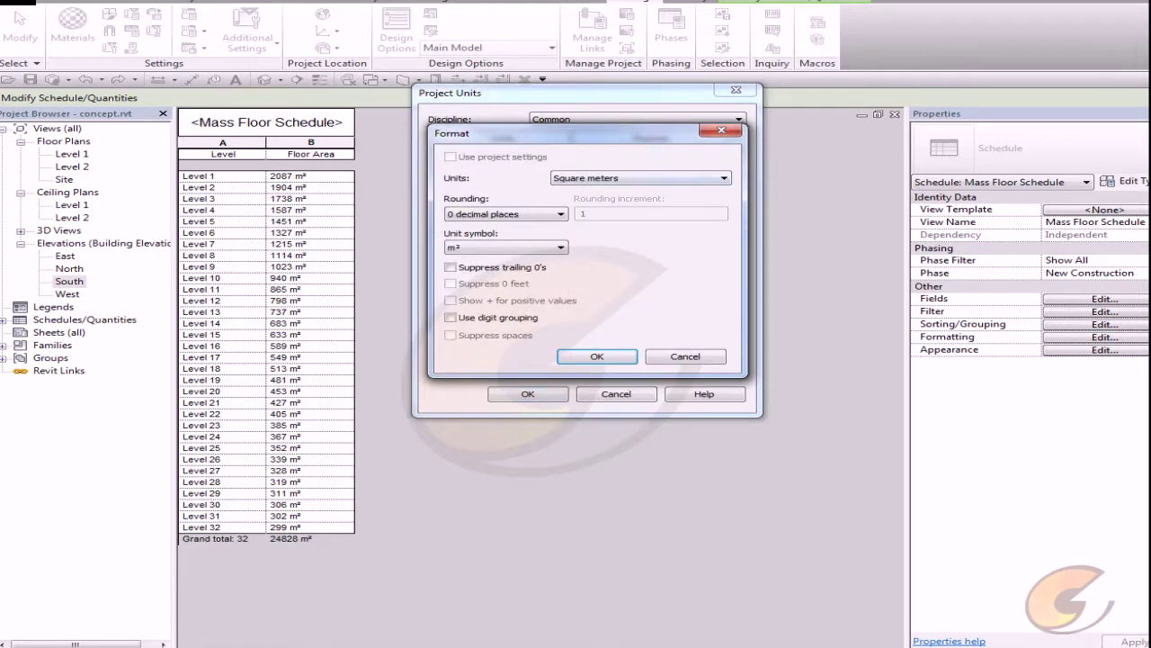
pyautogui.click(560, 214)
pyautogui.click(559, 214)
pyautogui.click(559, 214)
pyautogui.click(559, 214)
pyautogui.click(559, 214)
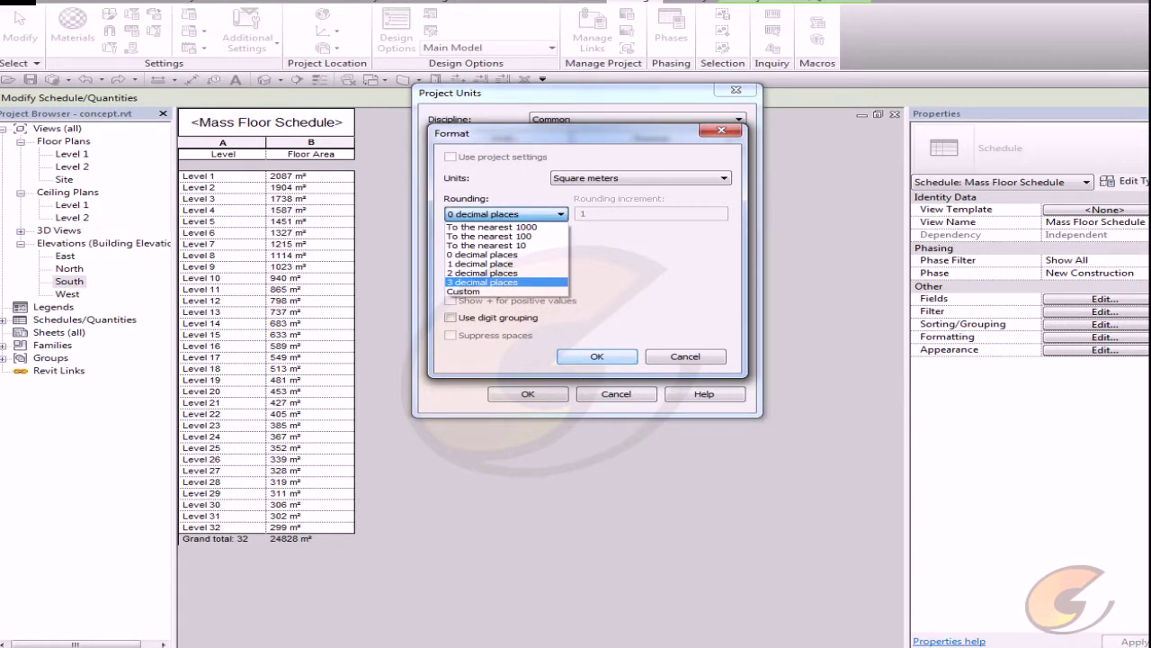
pyautogui.click(482, 273)
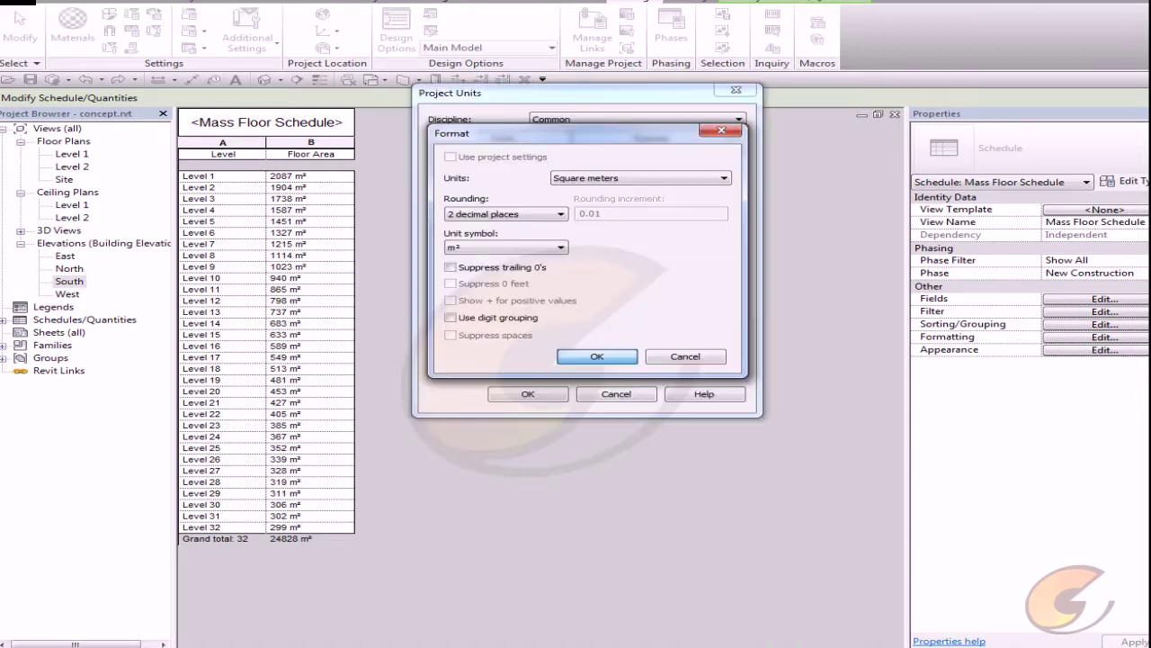
pyautogui.press('Return')
pyautogui.press('Return')
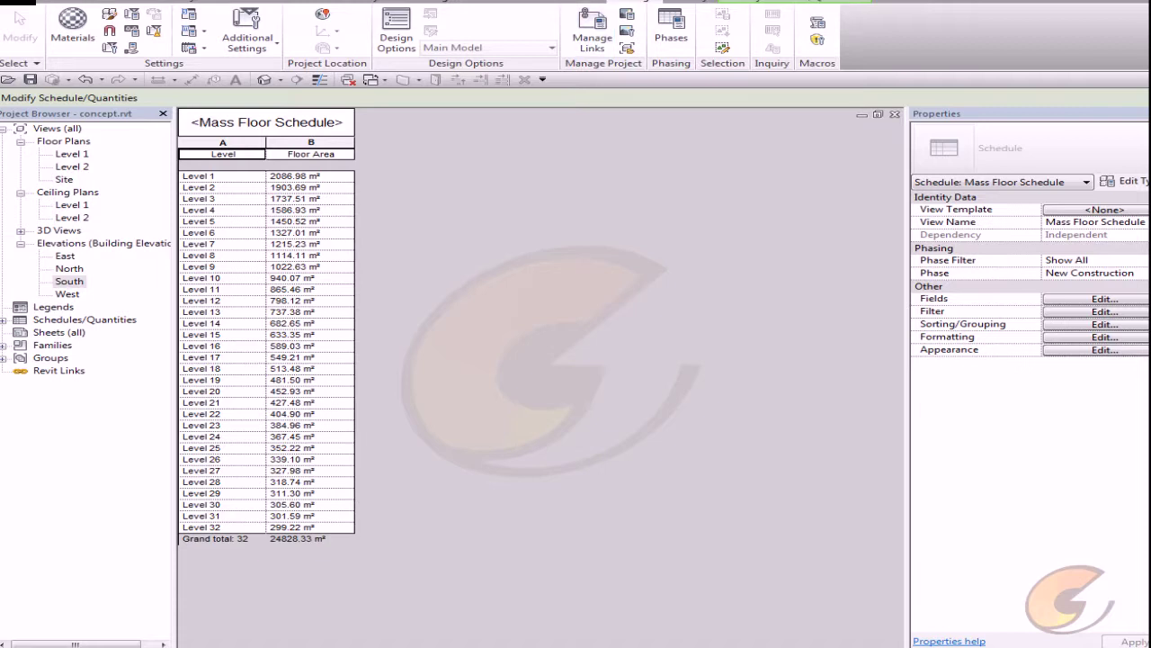
# Close all hidden view windows, keeping the Mass Floor Schedule open
pyautogui.click(585, 3)
pyautogui.click(987, 31)
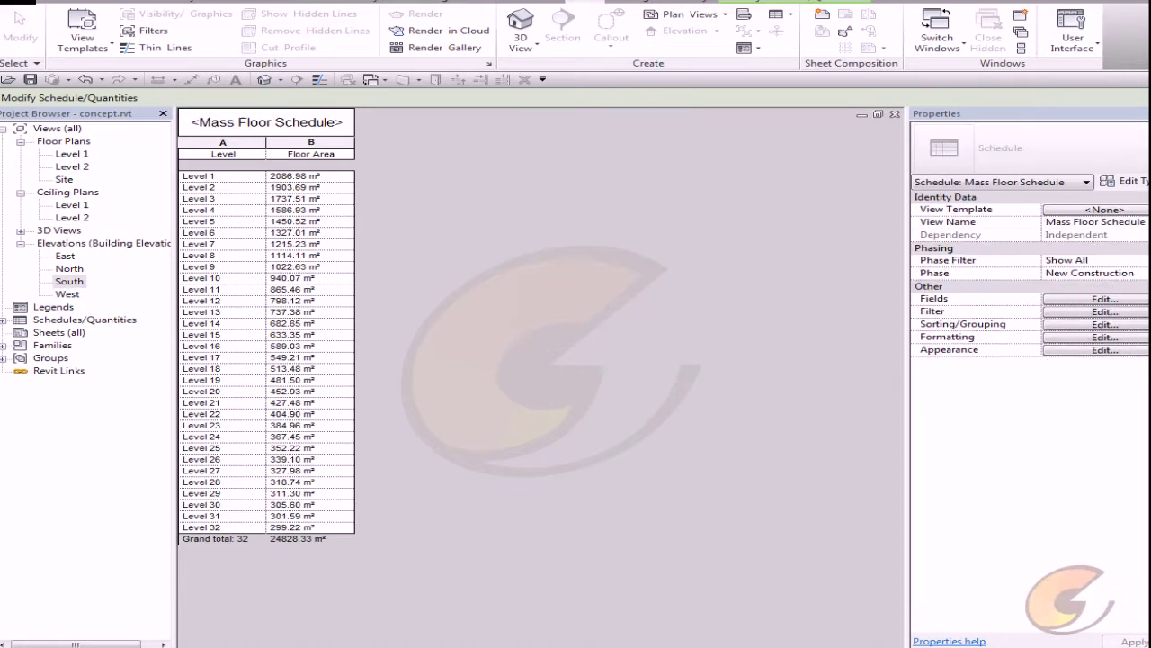
# Open the default 3D view with shaded display and tile it beside the Mass Floor Schedule
pyautogui.click(21, 230)
pyautogui.doubleClick(66, 243)
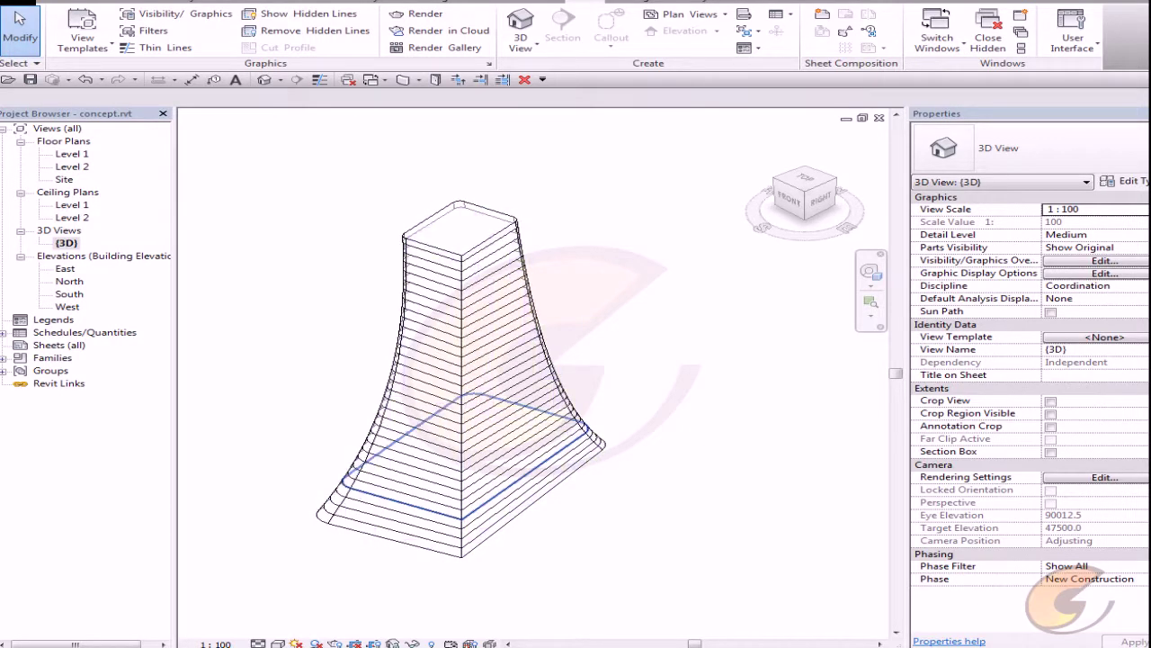
pyautogui.press('s')
pyautogui.press('d')
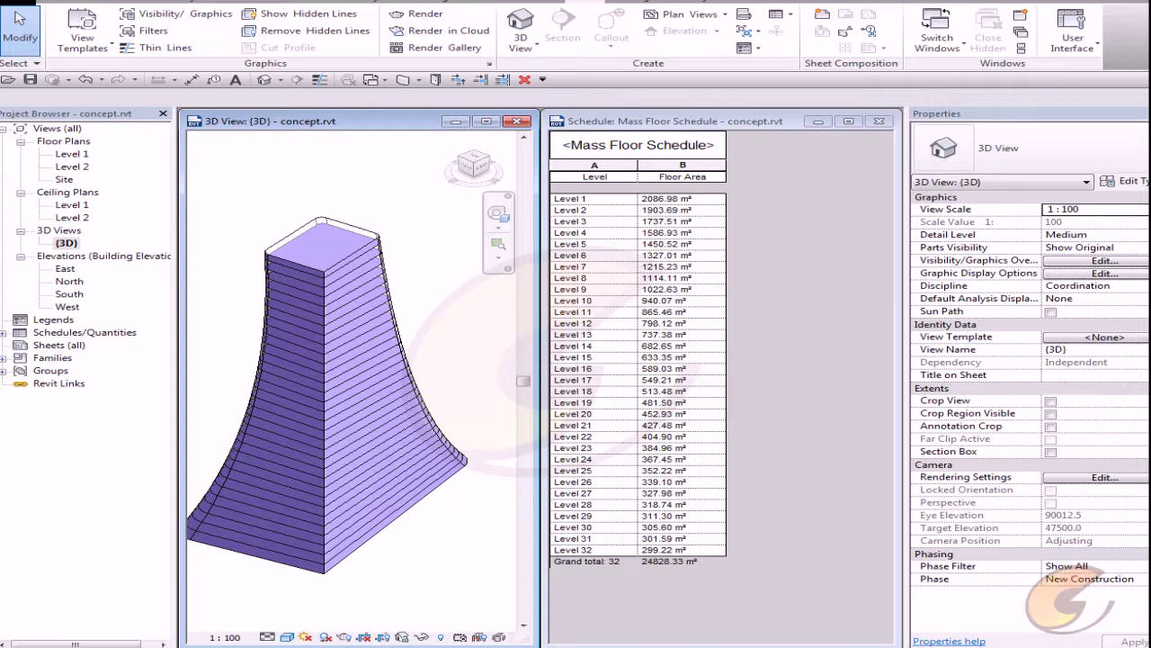
# Set the Length03 dimension of the Param_Tower mass to 15 m
pyautogui.click(377, 423)
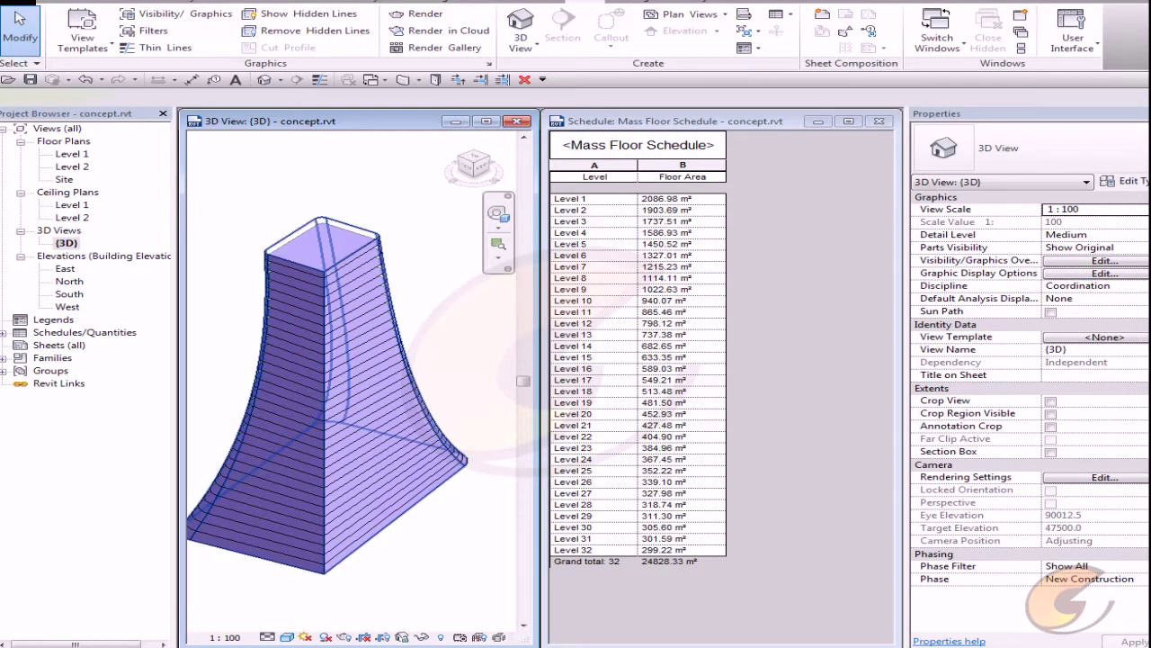
pyautogui.press('Escape')
pyautogui.click(377, 423)
pyautogui.click(1068, 349)
pyautogui.write('1')
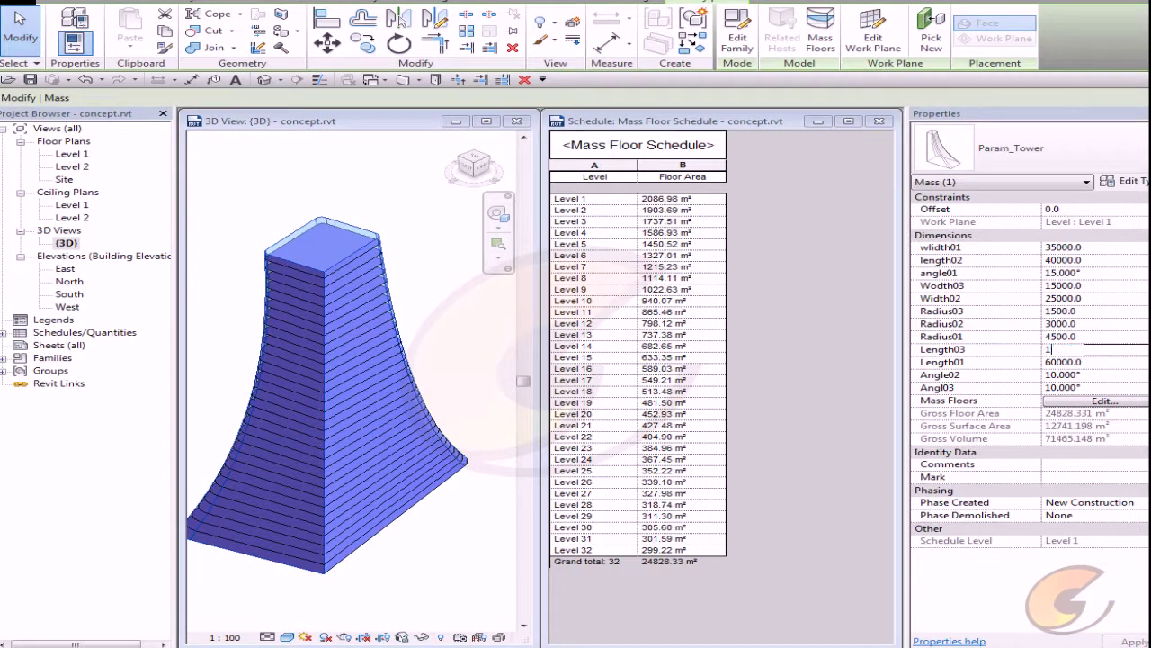
pyautogui.write('5m')
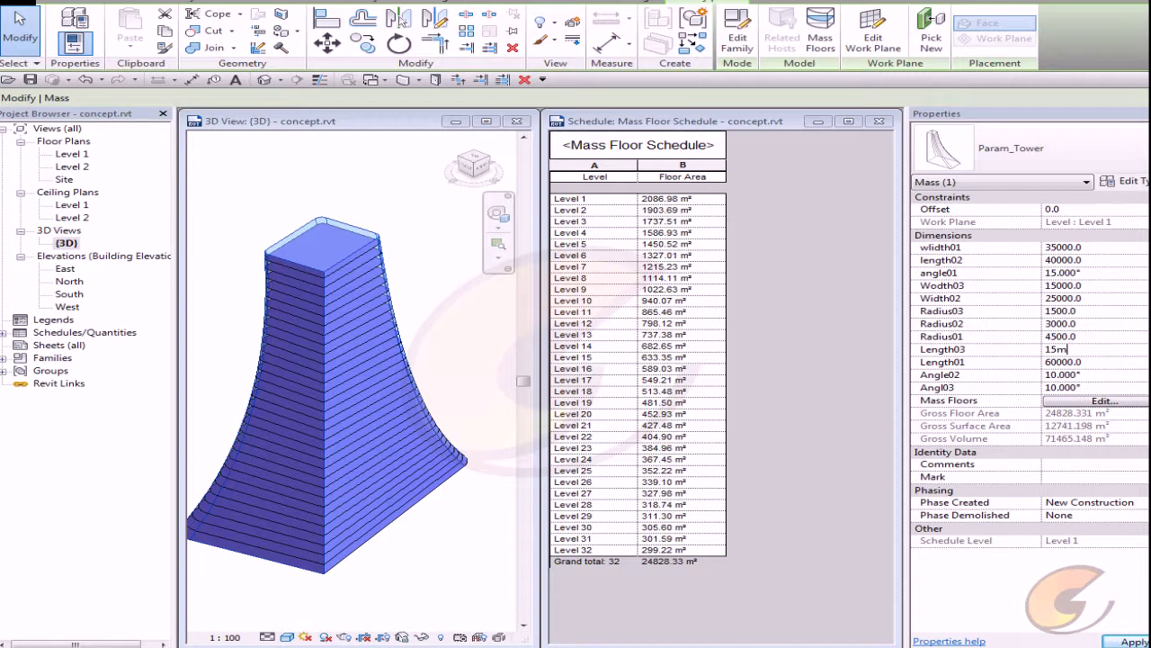
pyautogui.press('Return')
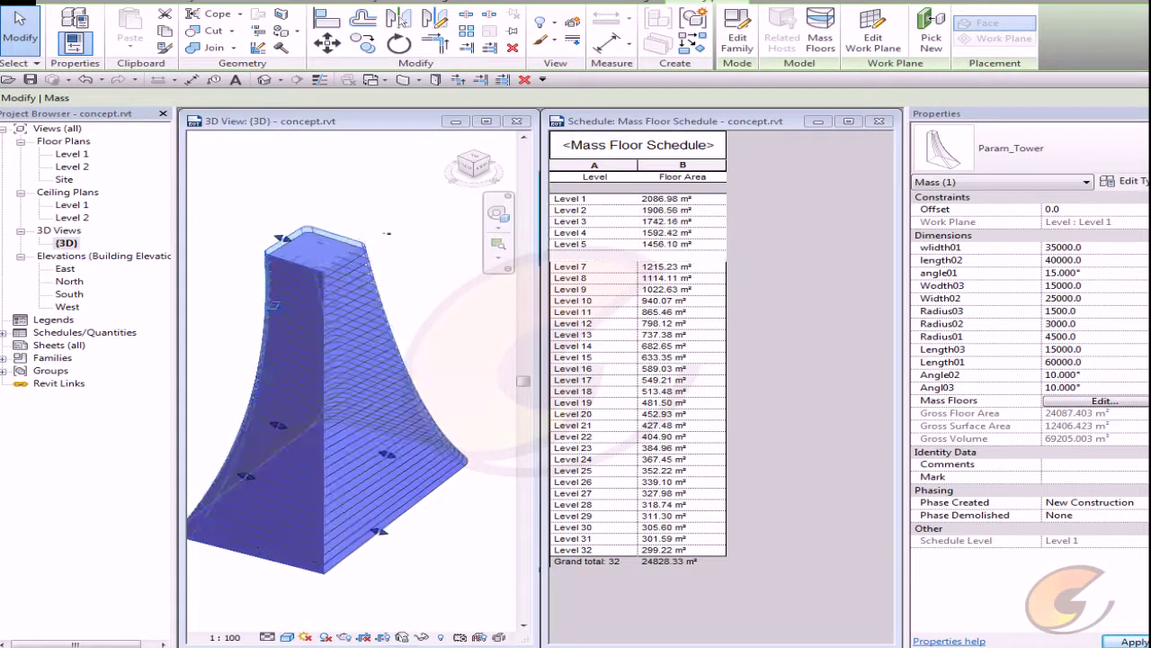